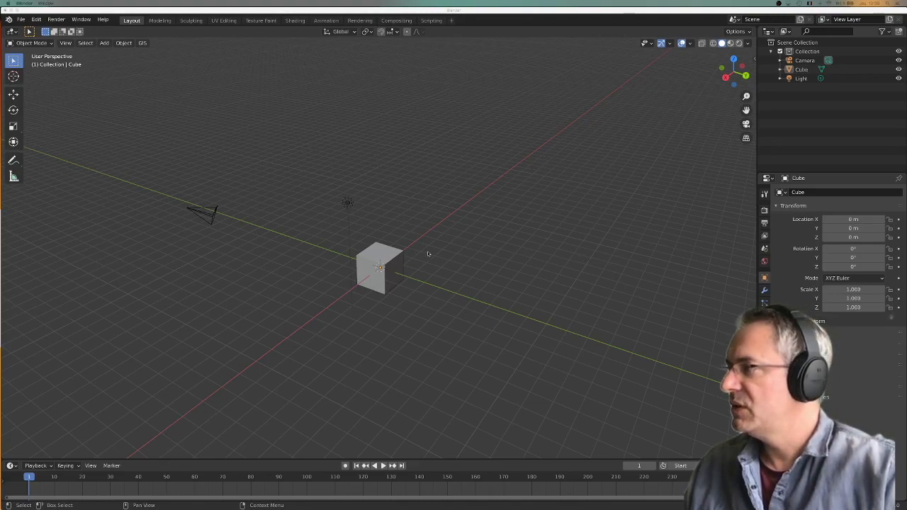
Remove the timeline area below the 3D viewport so the viewport takes up its full height
middle_drag(393, 236, 270, 233)
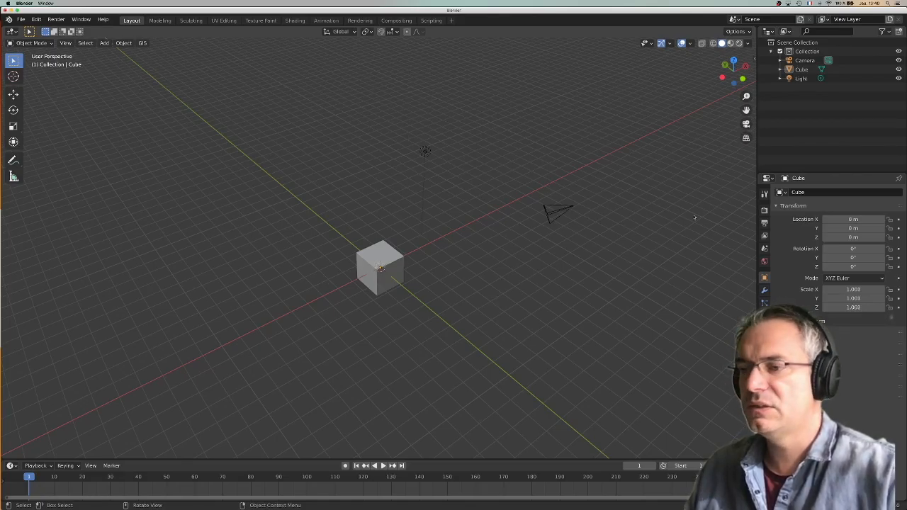
middle_drag(364, 290, 362, 315)
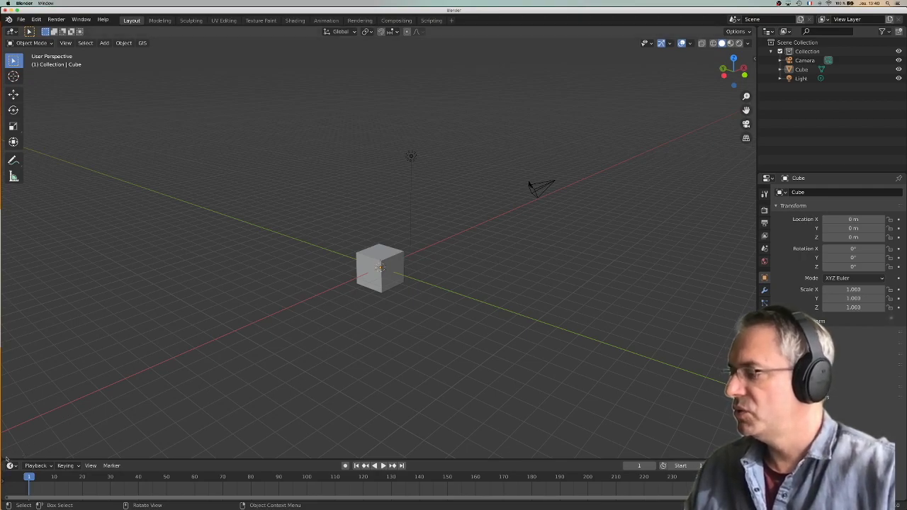
drag(5, 459, 11, 374)
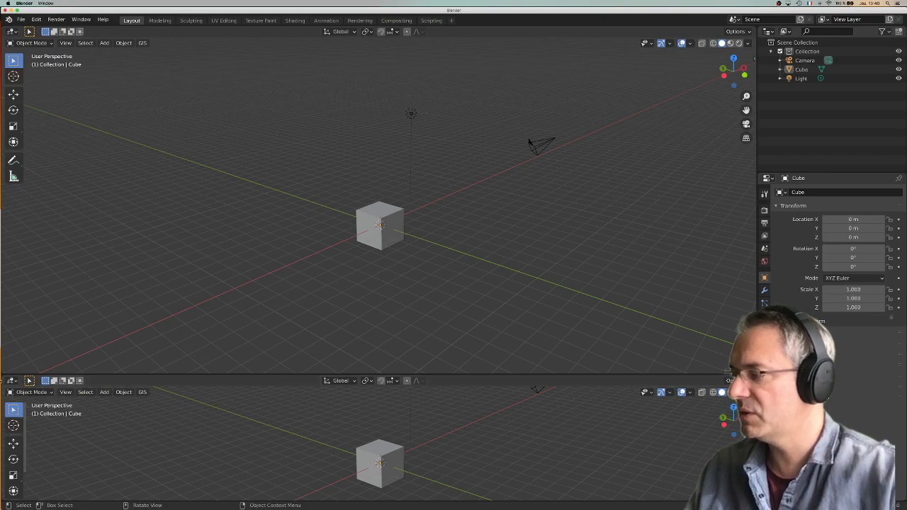
drag(4, 371, 143, 457)
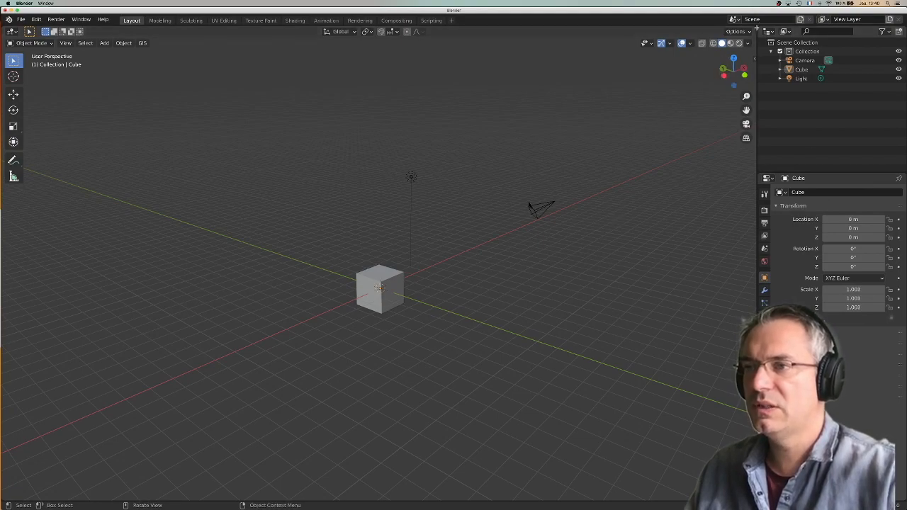
drag(754, 27, 602, 36)
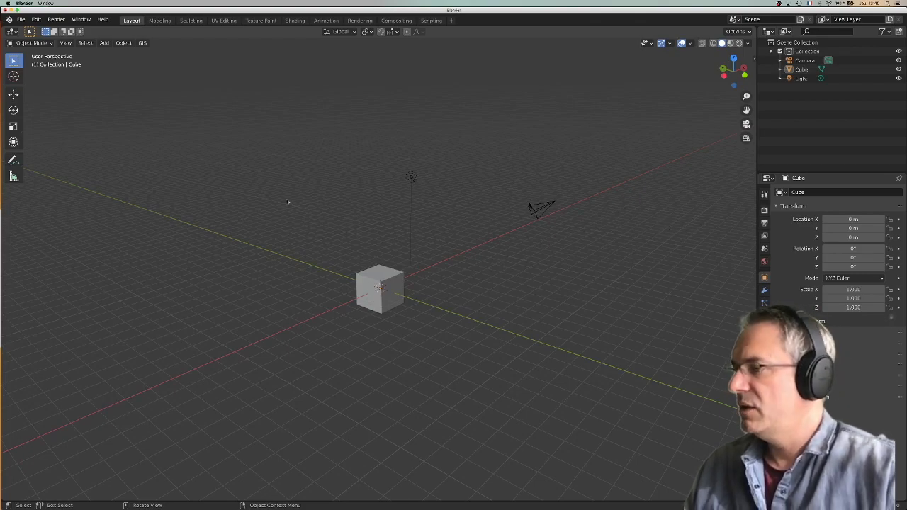
Review the Editing, Input and Navigation preferences, including the mouse emulation, orbit and zoom options, and close the preferences
scroll(306, 266, up, 1)
scroll(306, 265, up, 2)
middle_drag(366, 240, 395, 226)
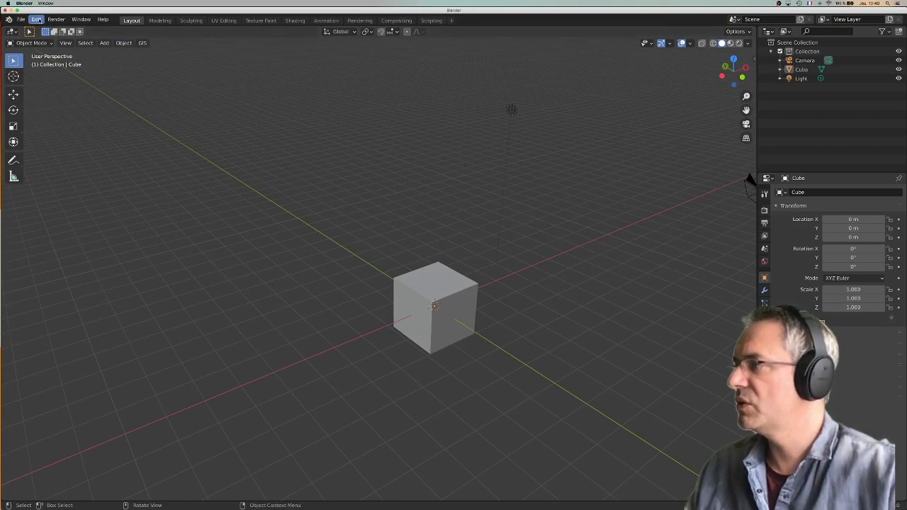
click(36, 19)
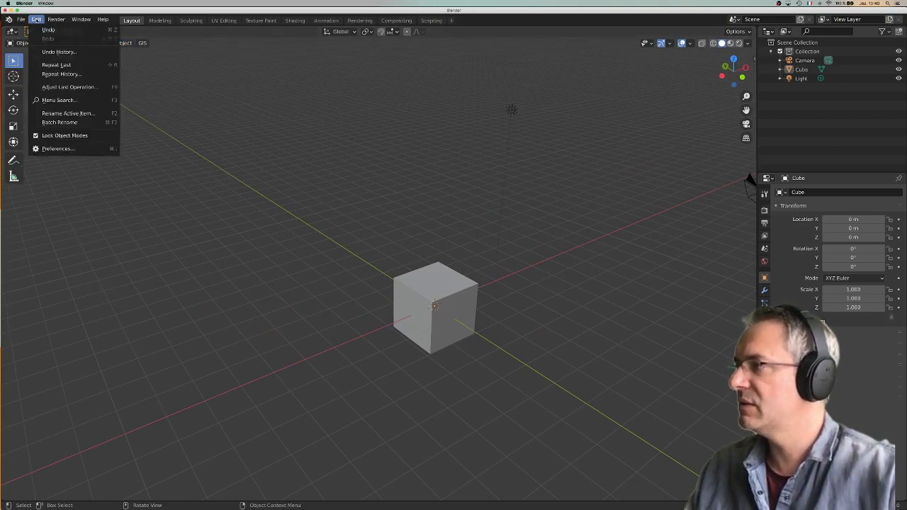
click(63, 150)
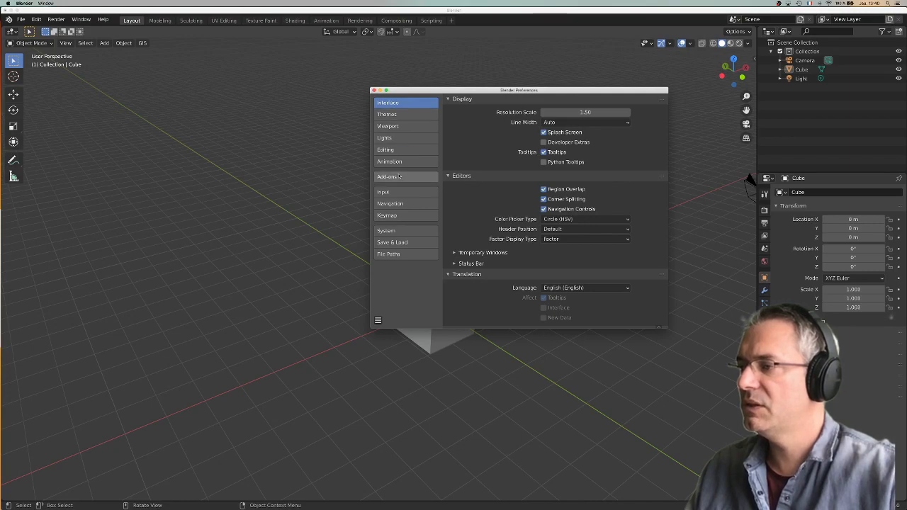
click(392, 150)
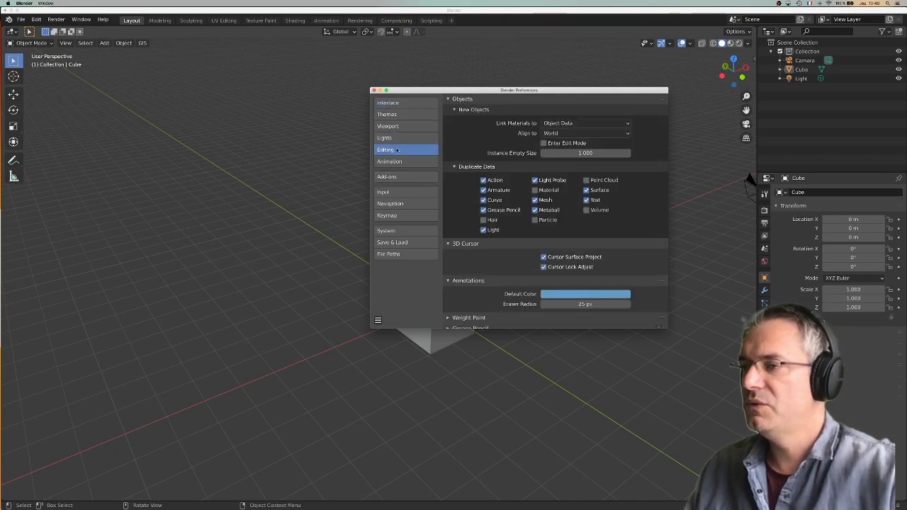
click(394, 194)
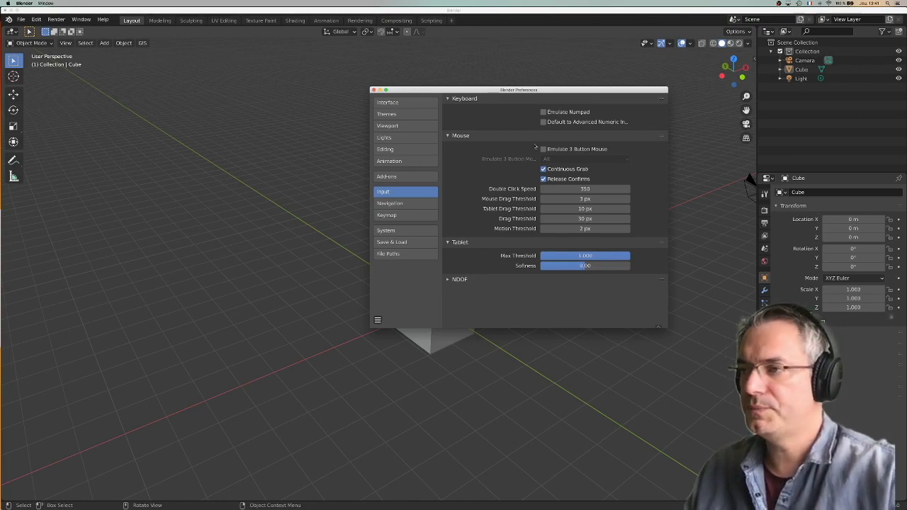
click(401, 206)
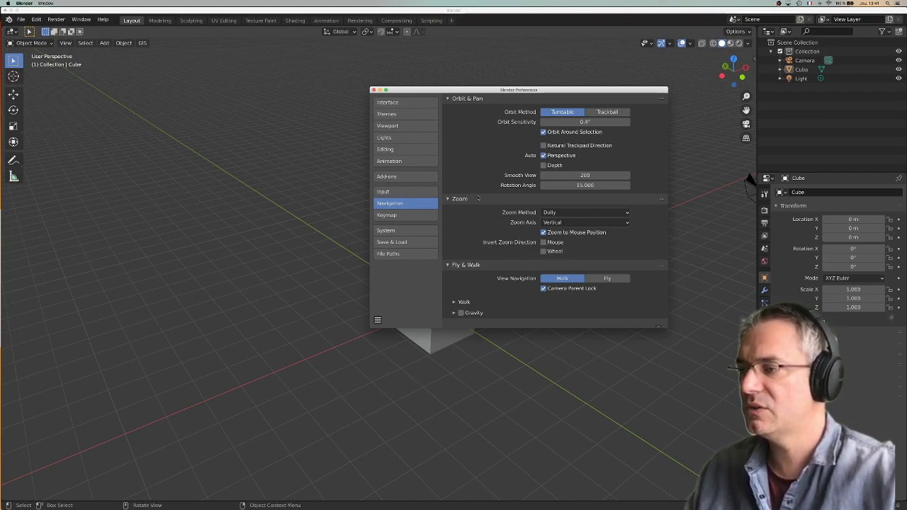
click(379, 321)
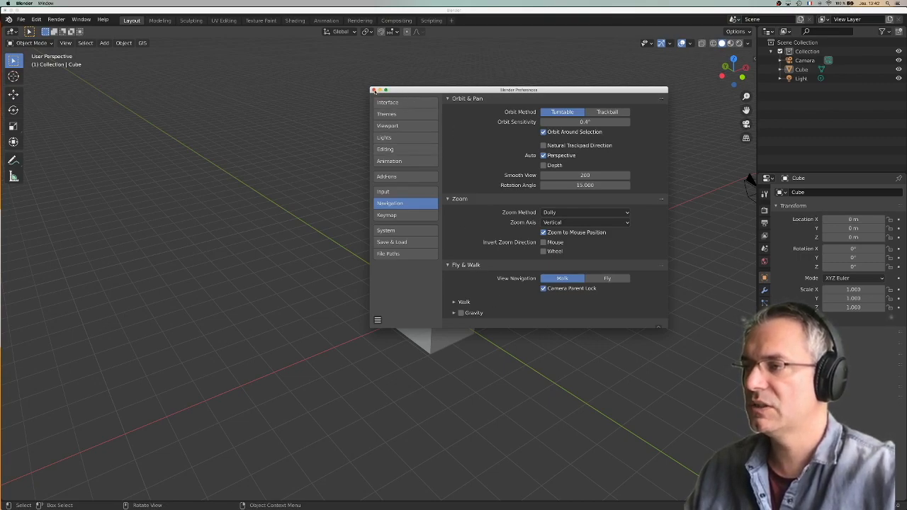
click(373, 90)
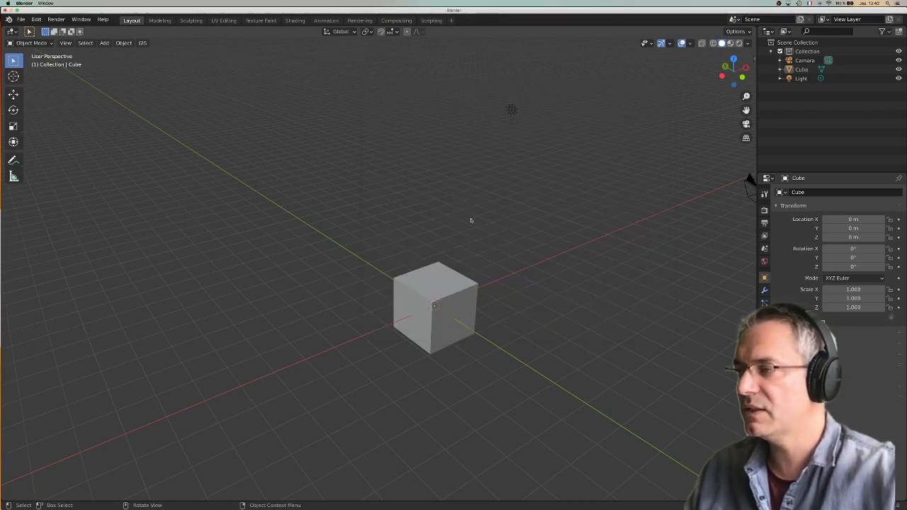
Delete the default cube from the scene
scroll(470, 221, up, 2)
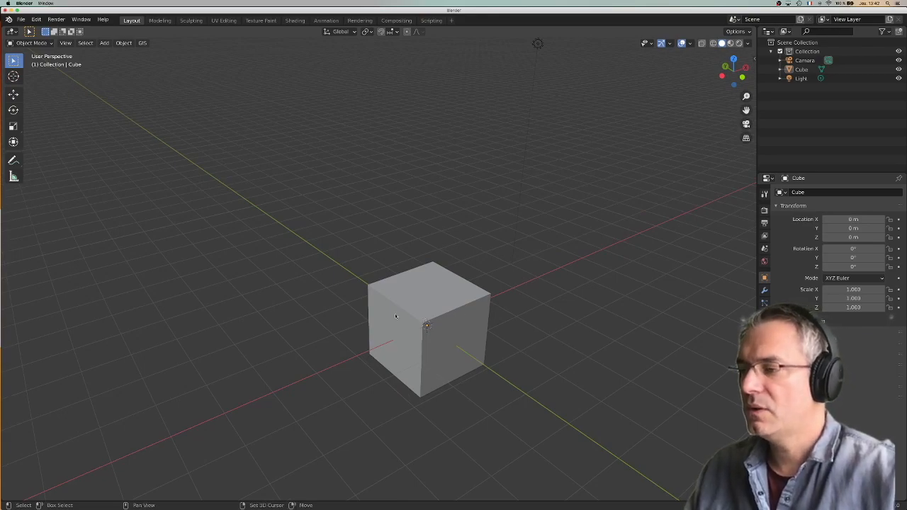
scroll(410, 307, down, 3)
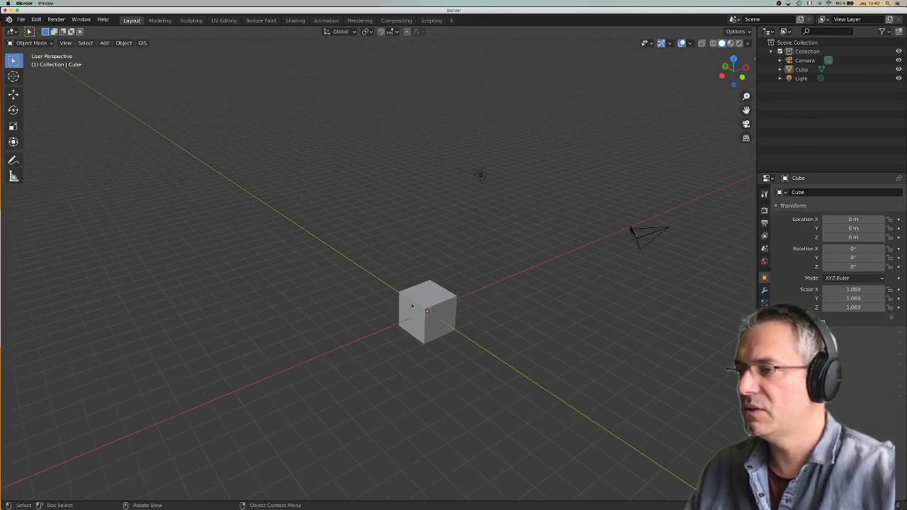
middle_drag(411, 306, 482, 310)
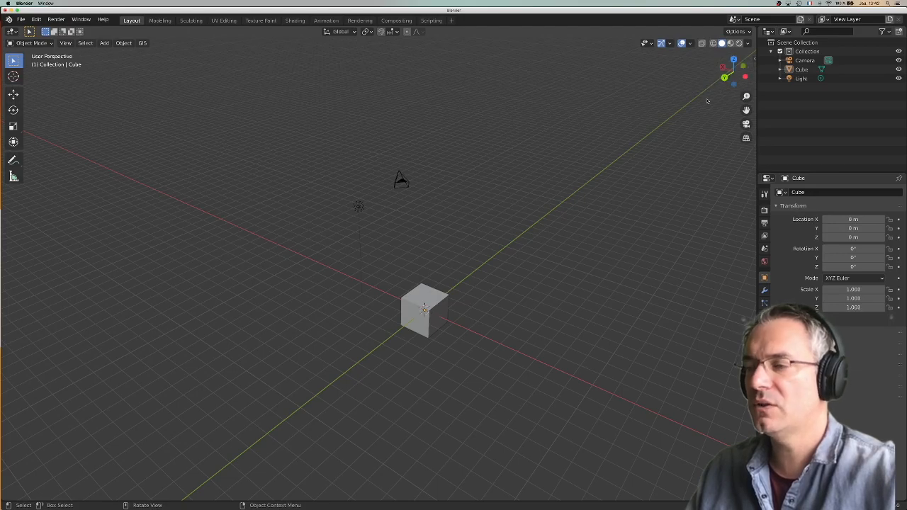
click(412, 309)
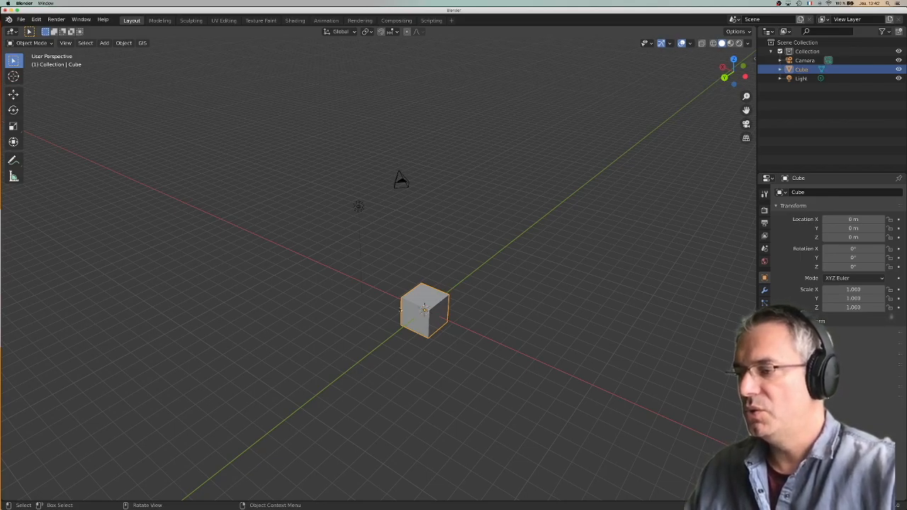
middle_drag(432, 308, 369, 332)
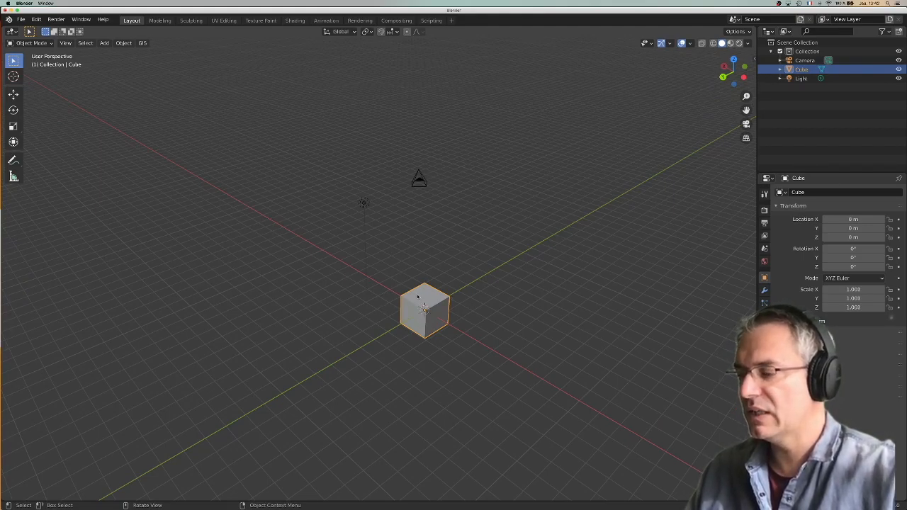
key(x)
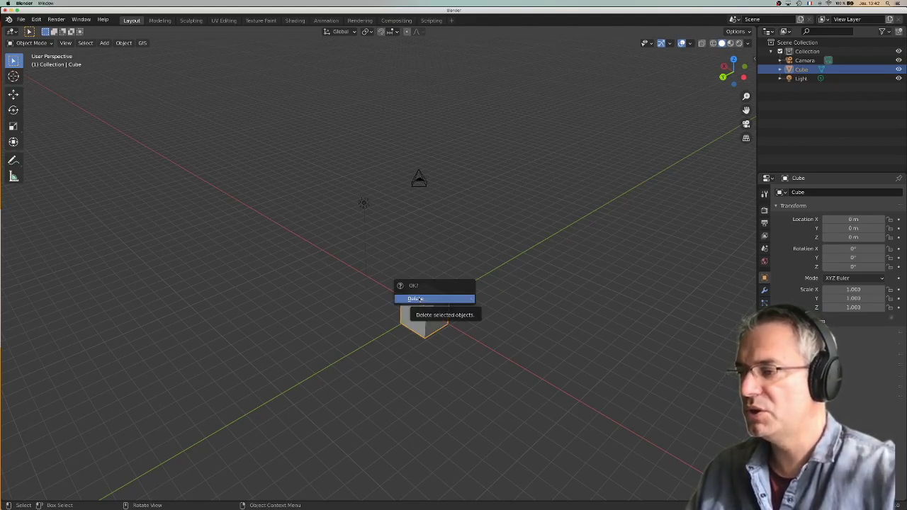
click(419, 300)
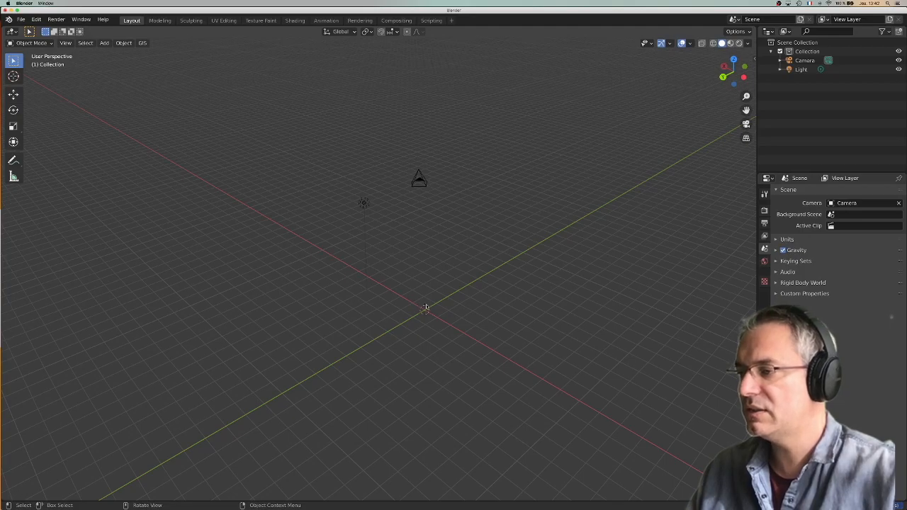
Add a mesh circle at the world origin and expand its creation settings
scroll(426, 305, up, 3)
middle_drag(485, 305, 462, 304)
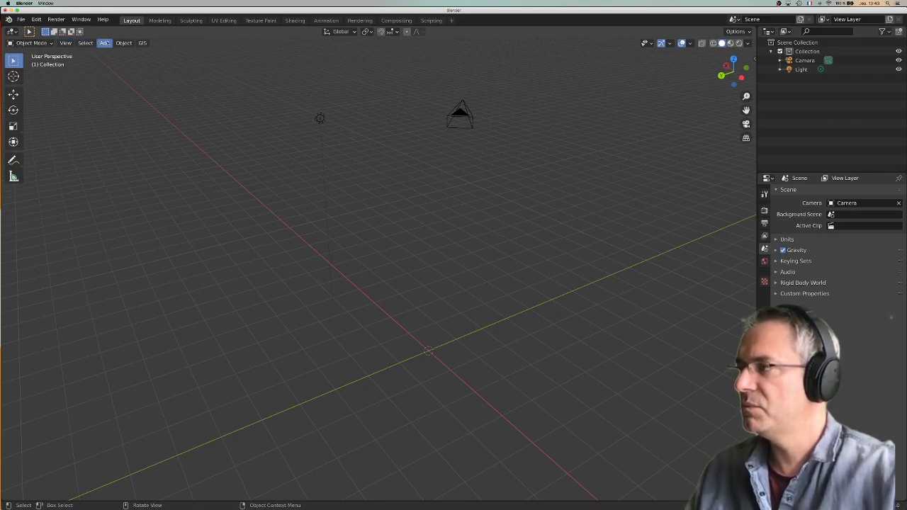
click(105, 43)
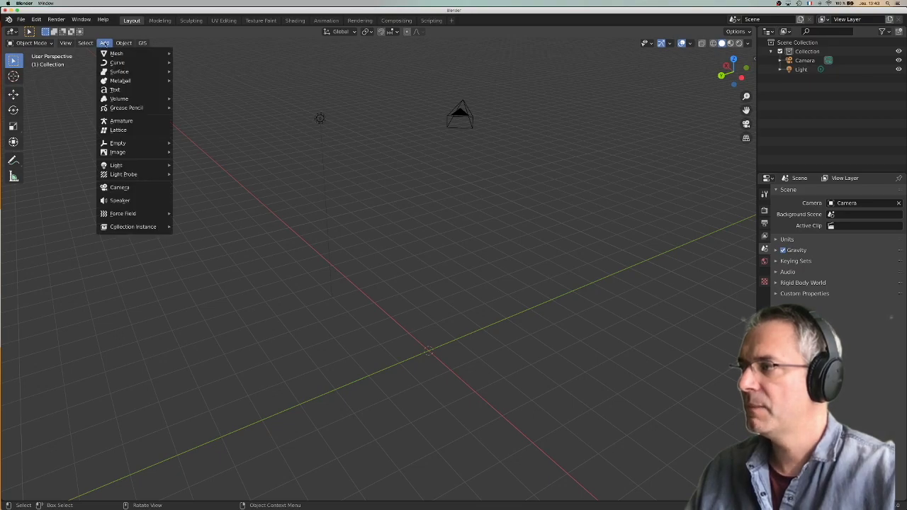
mouse_move(117, 53)
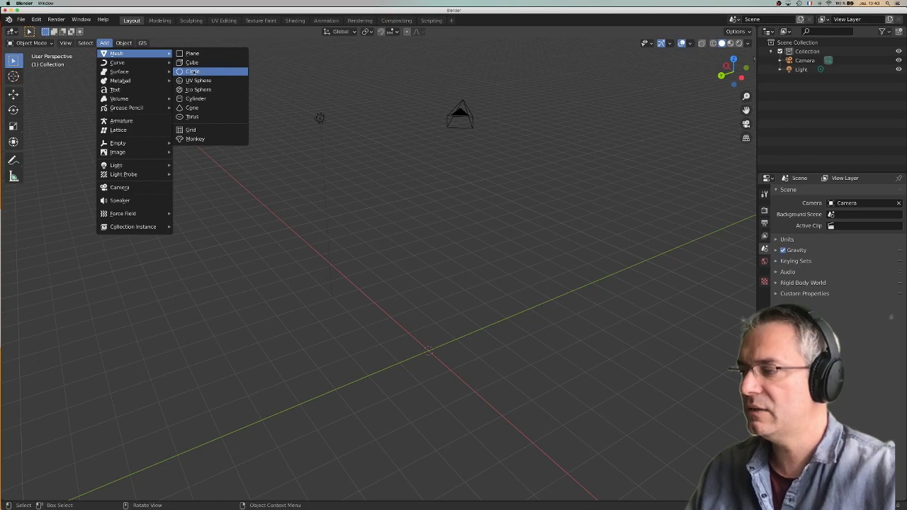
click(194, 71)
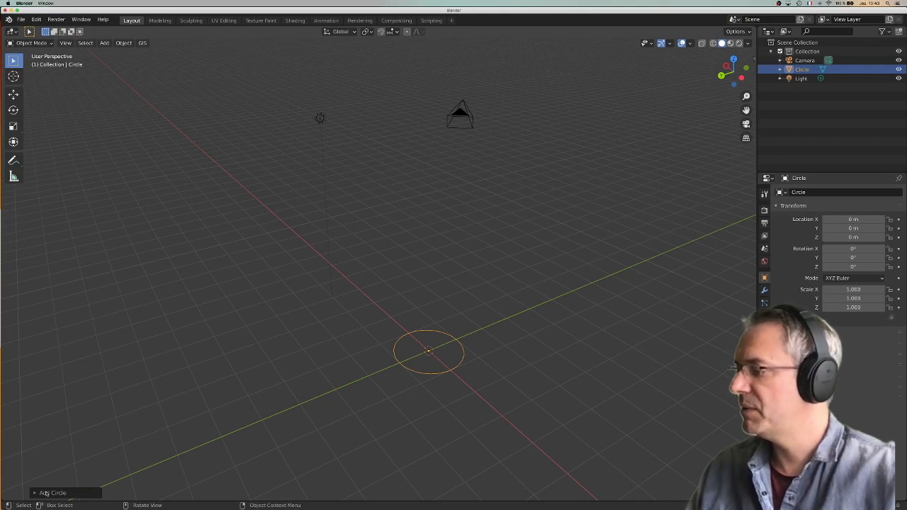
click(39, 493)
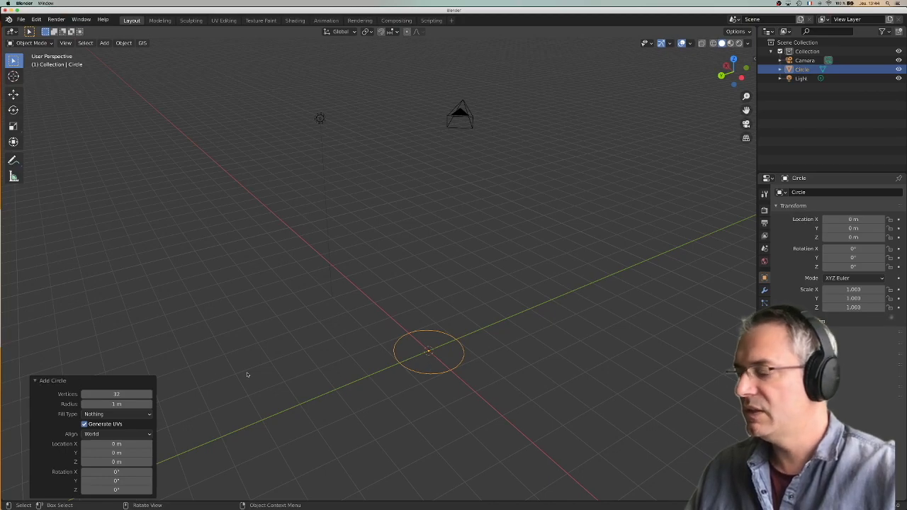
Deselect the circle and select it again by its outline in Object Mode
scroll(444, 352, up, 6)
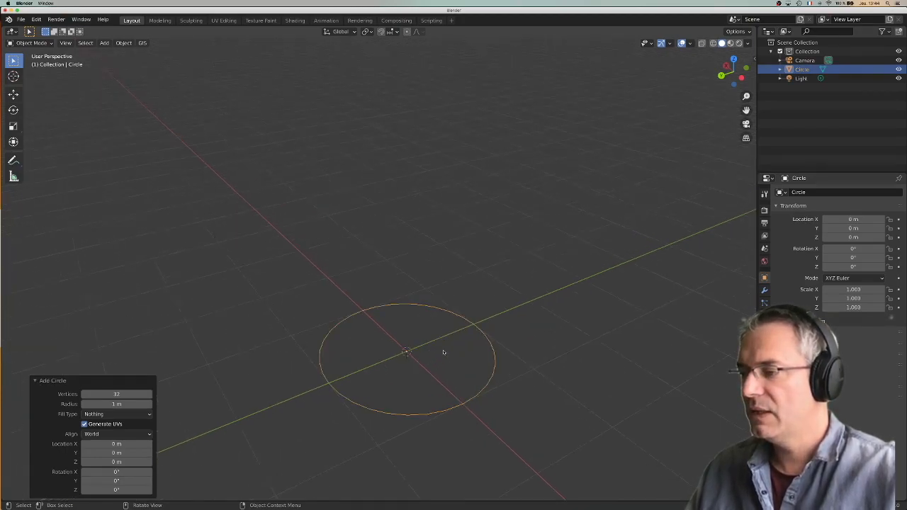
click(244, 387)
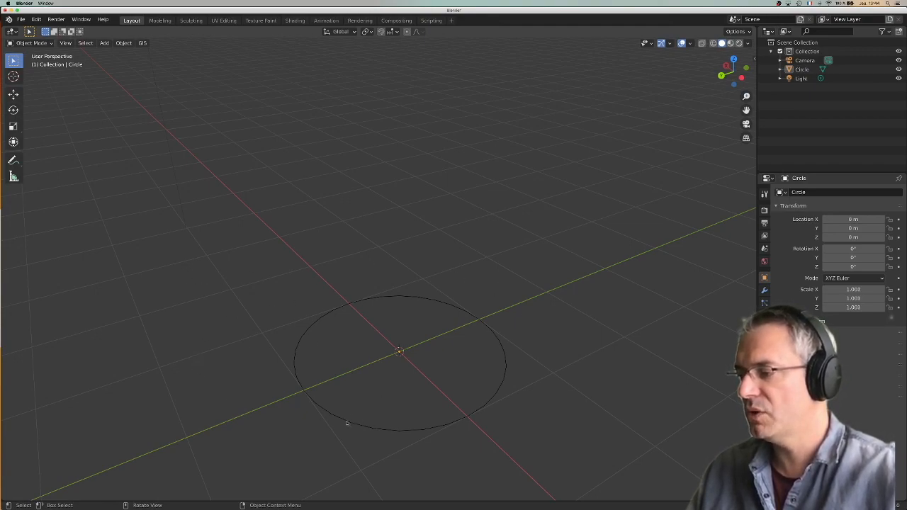
click(316, 324)
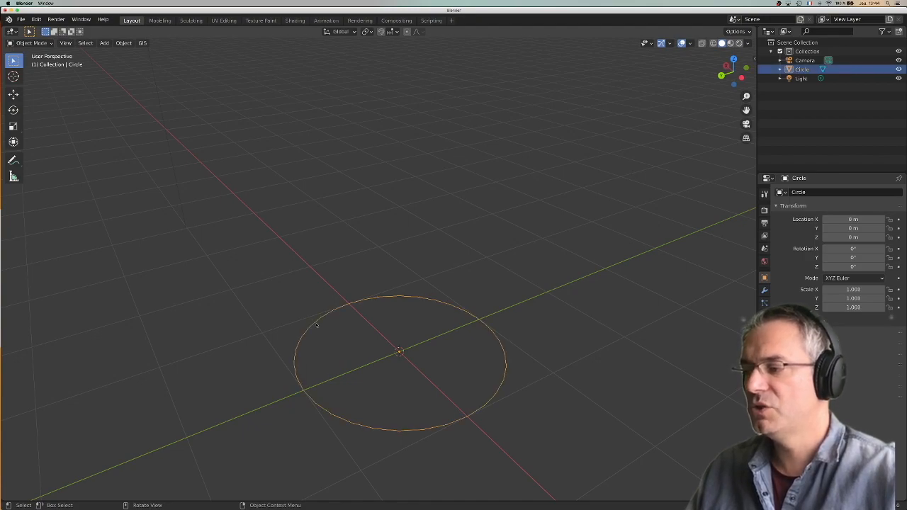
click(276, 314)
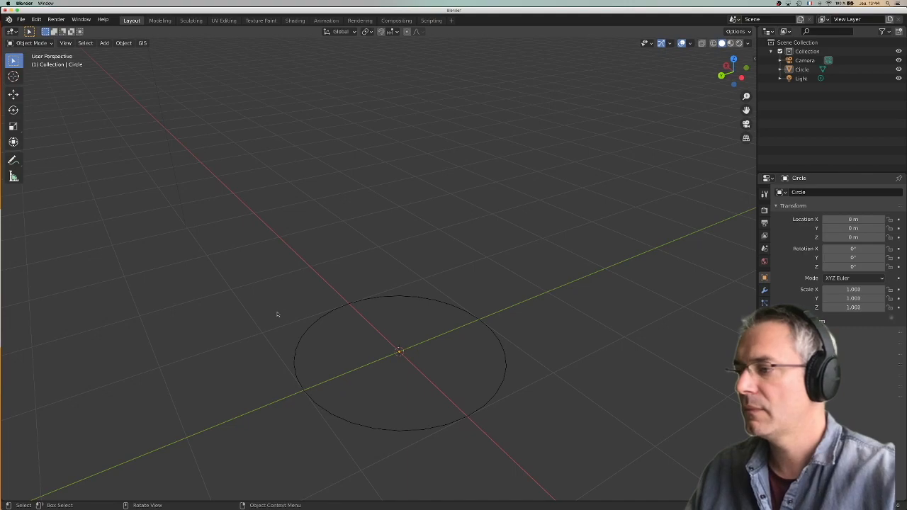
click(316, 357)
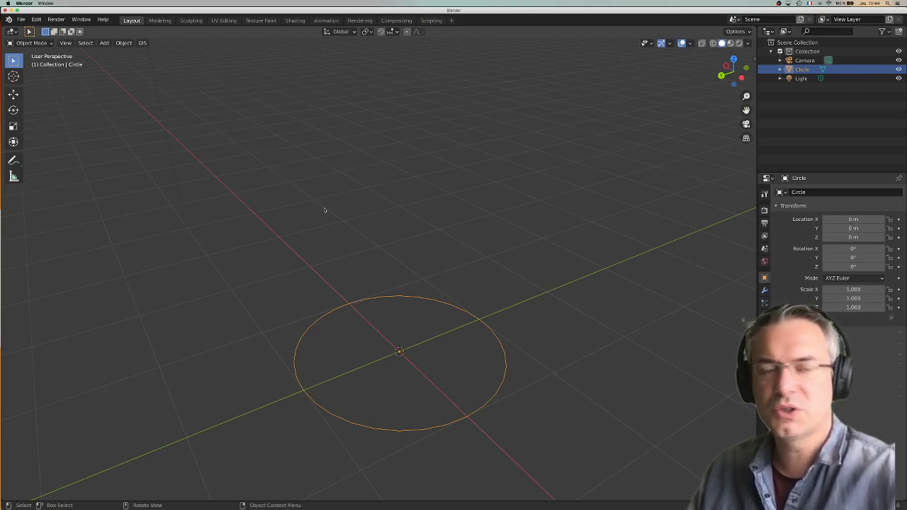
Switch the circle to Edit Mode and fill its outline with a face
key(Tab)
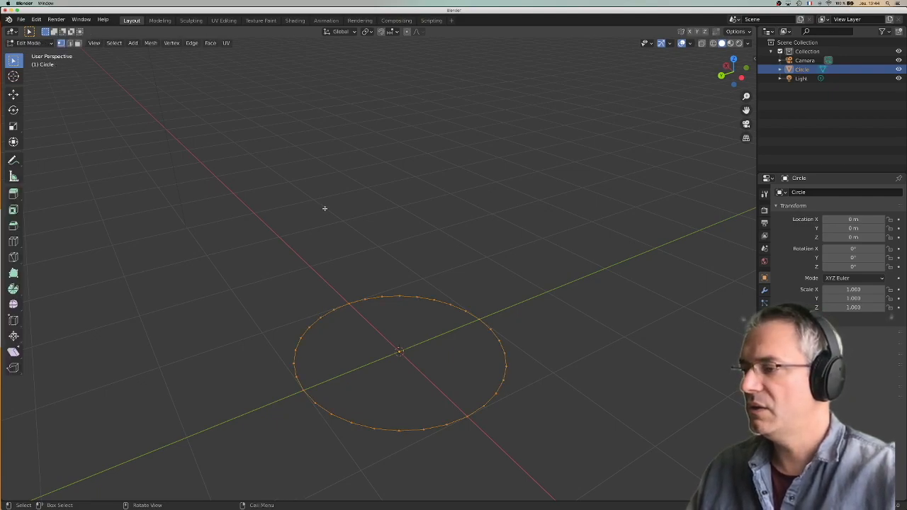
click(27, 43)
click(28, 53)
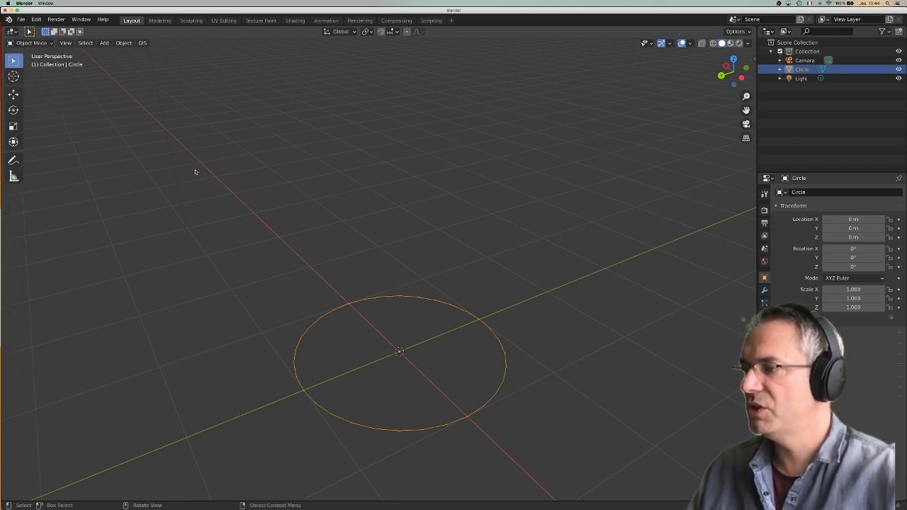
click(28, 43)
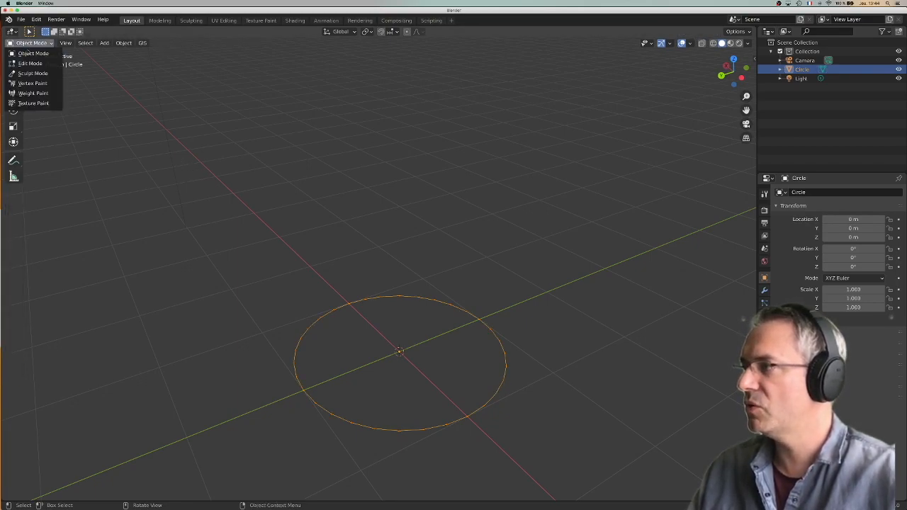
click(28, 63)
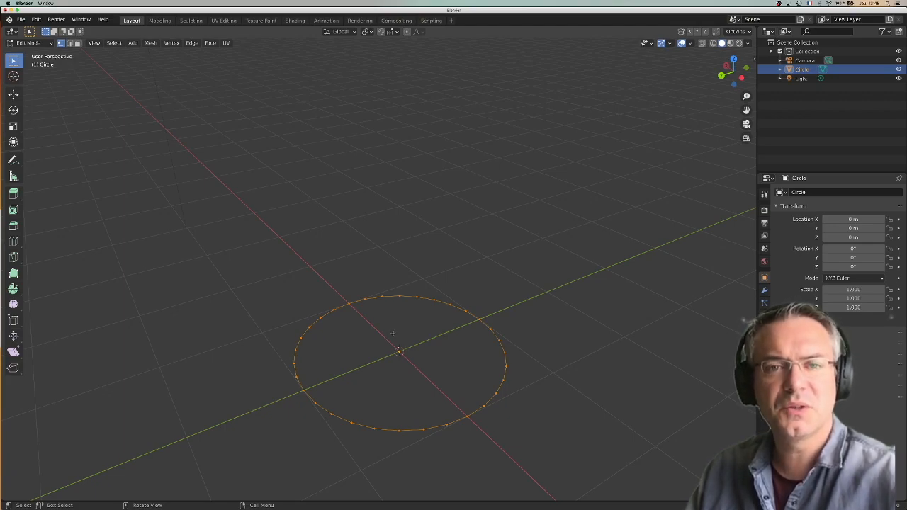
key(f)
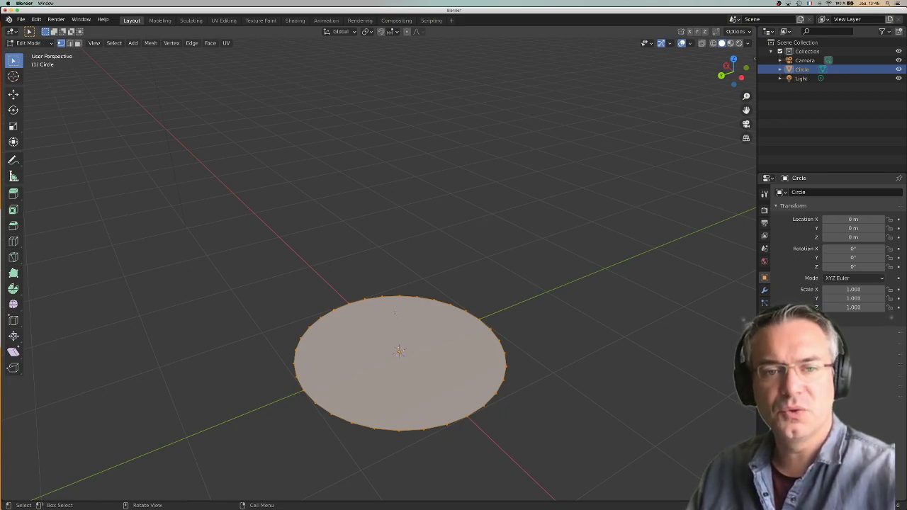
Extrude the circle's filled face upward about 2.1 m to form a cylinder
scroll(395, 311, down, 1)
middle_drag(392, 311, 397, 312)
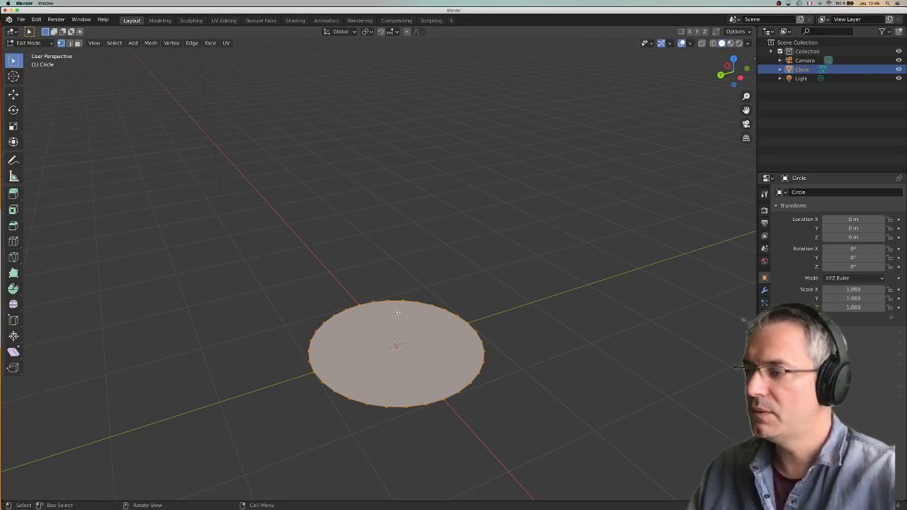
key(e)
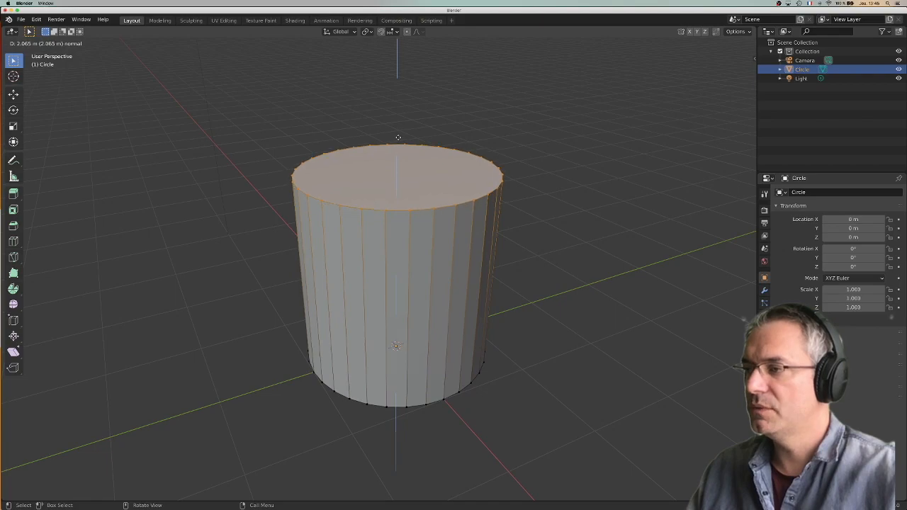
click(398, 134)
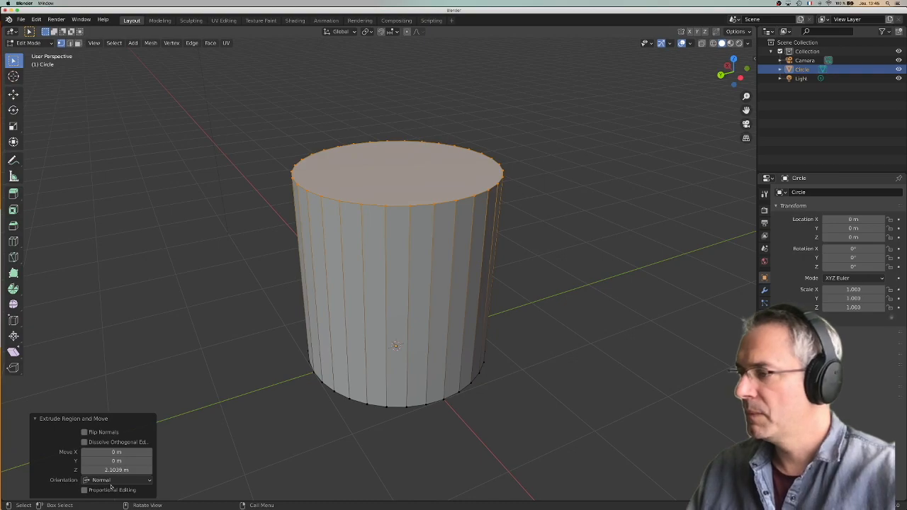
Set the extrusion's Z move to exactly 2 m
click(105, 471)
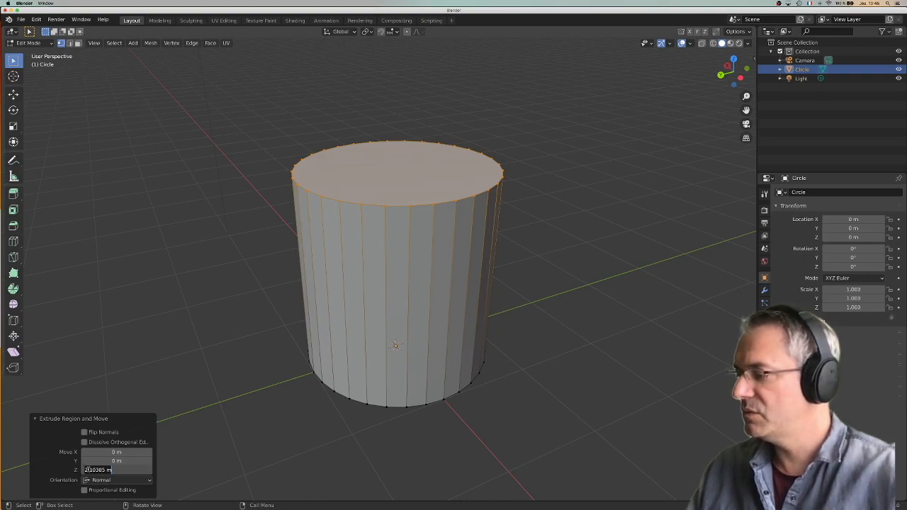
click(111, 470)
drag(111, 470, 83, 469)
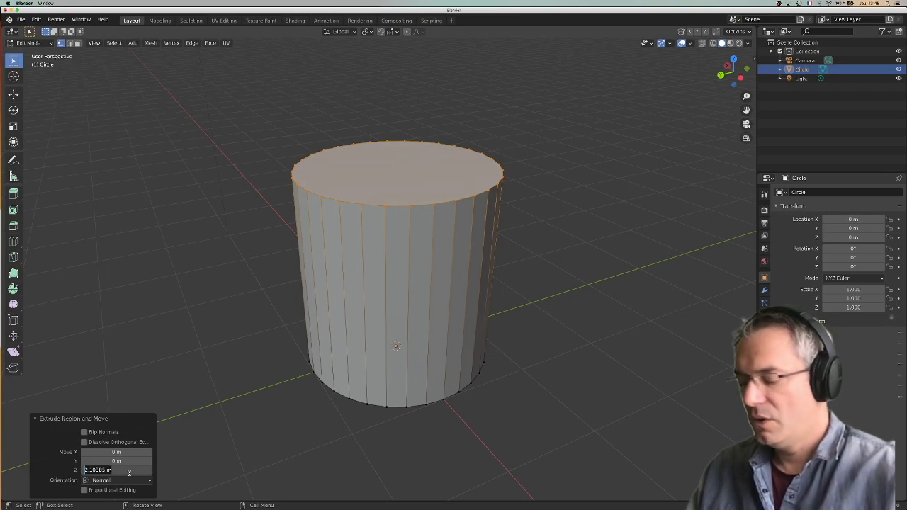
text(2)
key(Return)
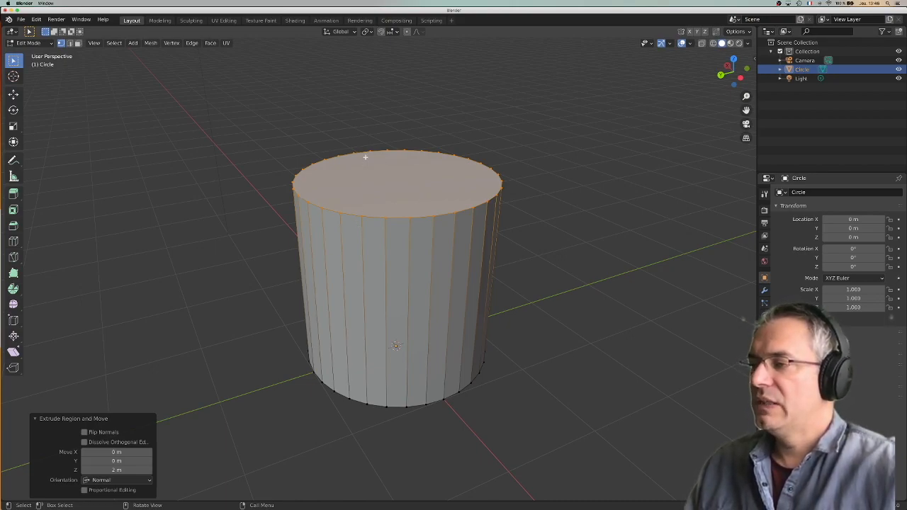
Select the cylinder's top face in face select mode and inset it by about 0.18 m
click(354, 179)
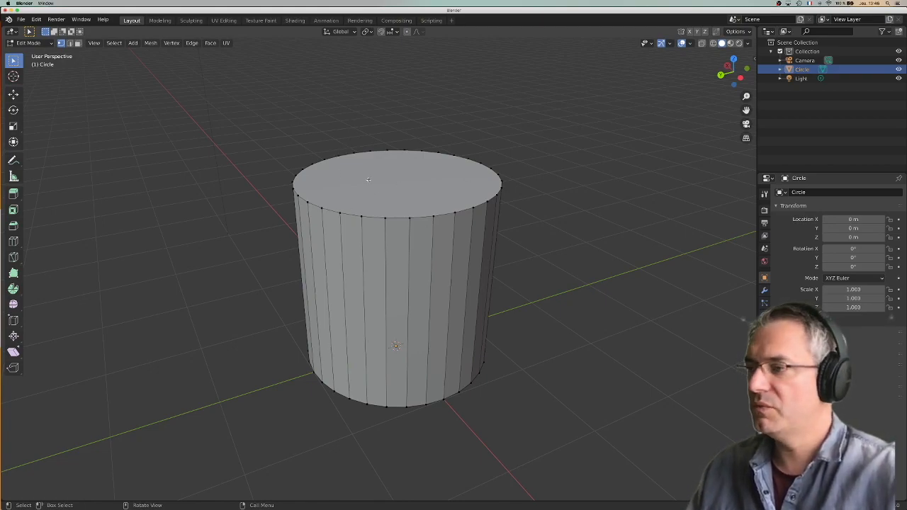
click(78, 43)
click(403, 177)
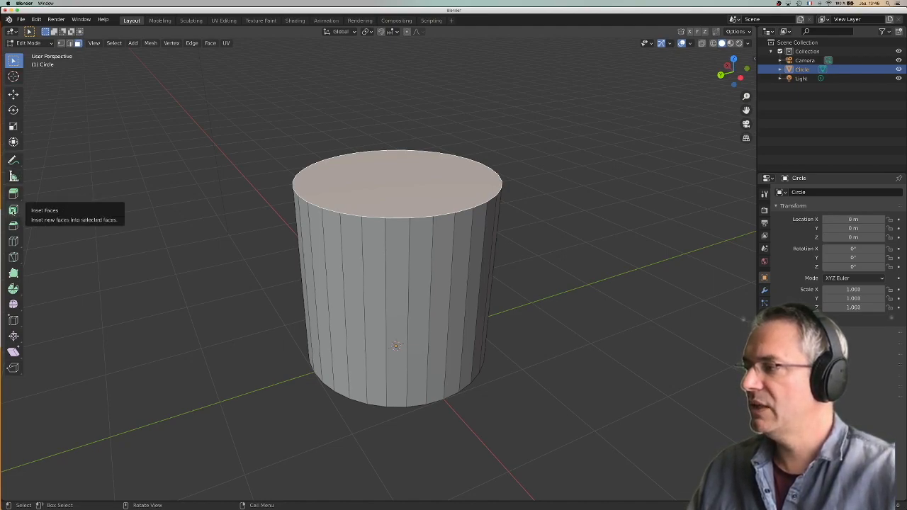
click(13, 209)
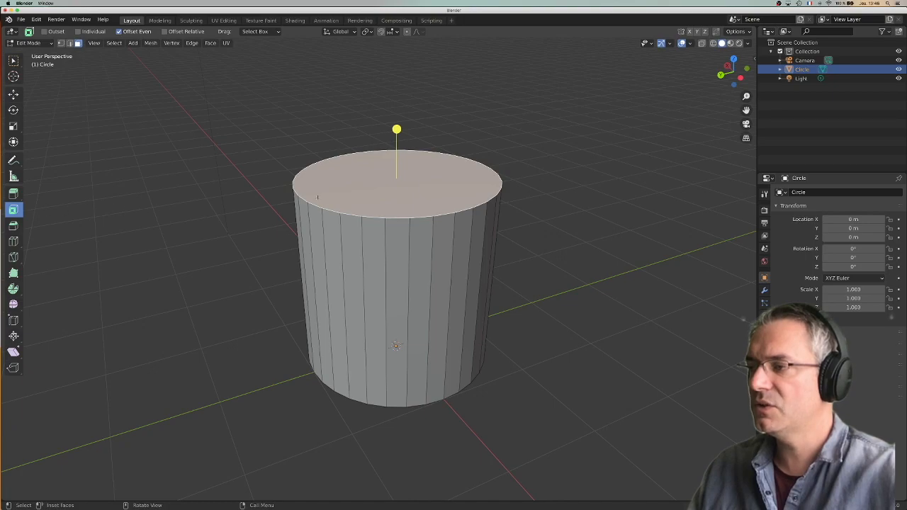
drag(396, 130, 396, 140)
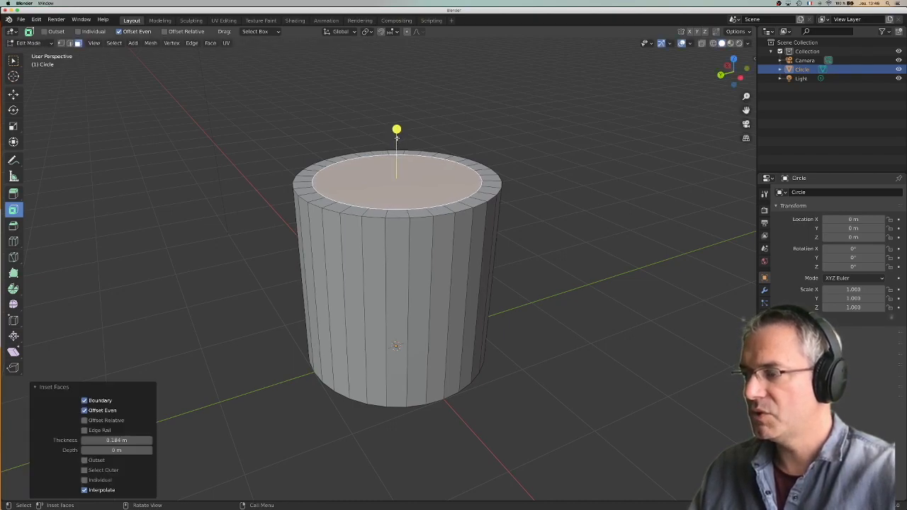
Extrude the inset top face down into the cylinder with a Z move of -1.8 m
key(e)
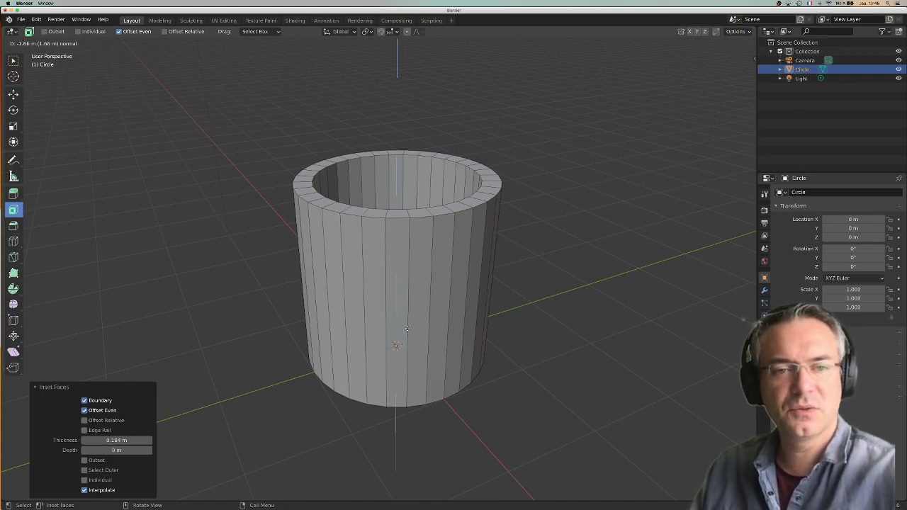
click(407, 339)
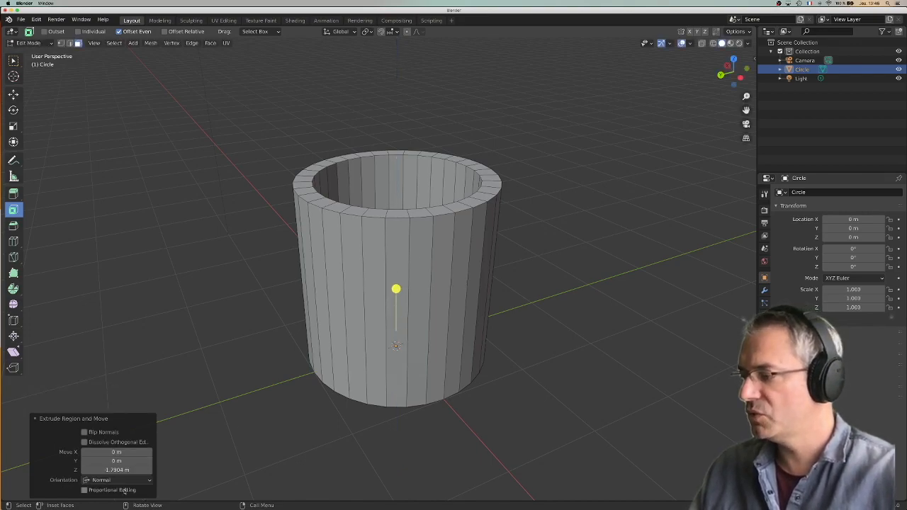
click(110, 470)
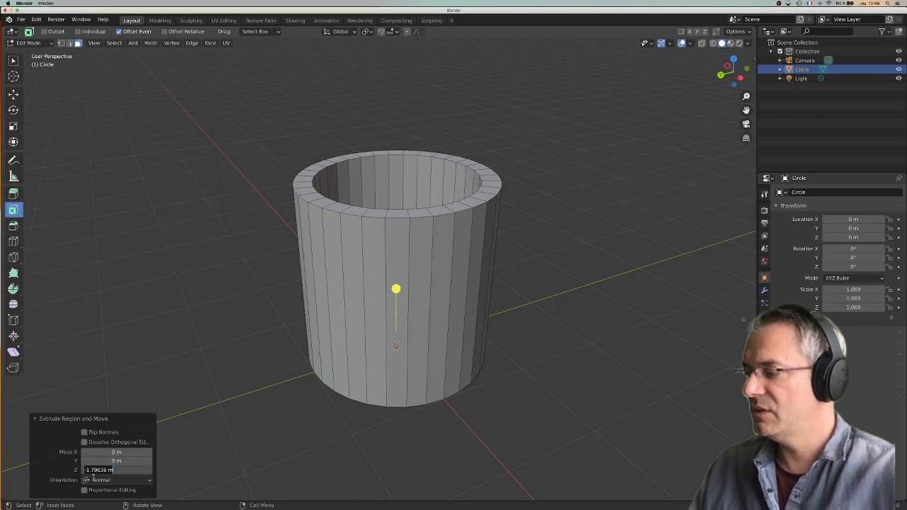
drag(92, 470, 137, 473)
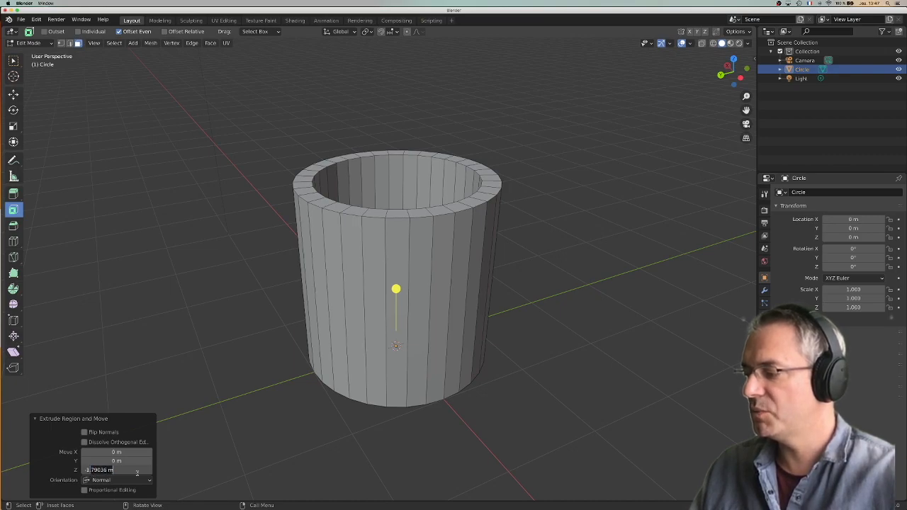
text(8)
key(Return)
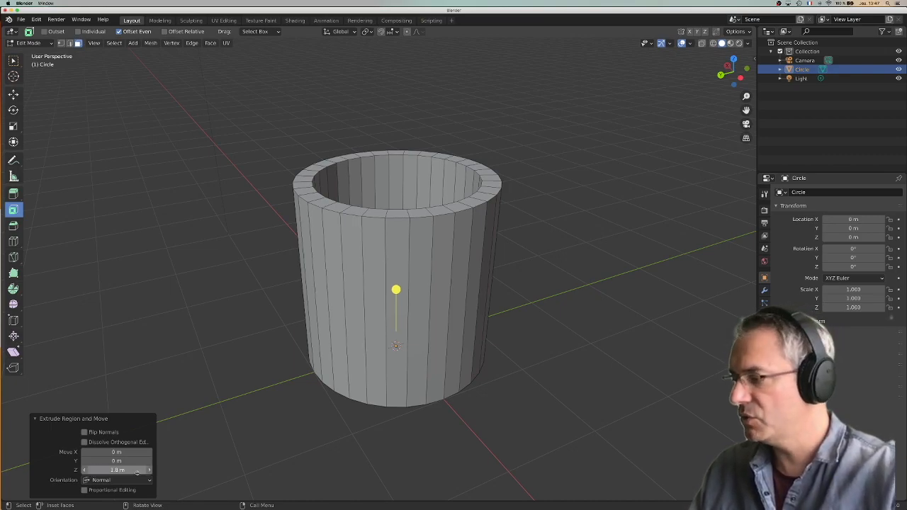
click(272, 315)
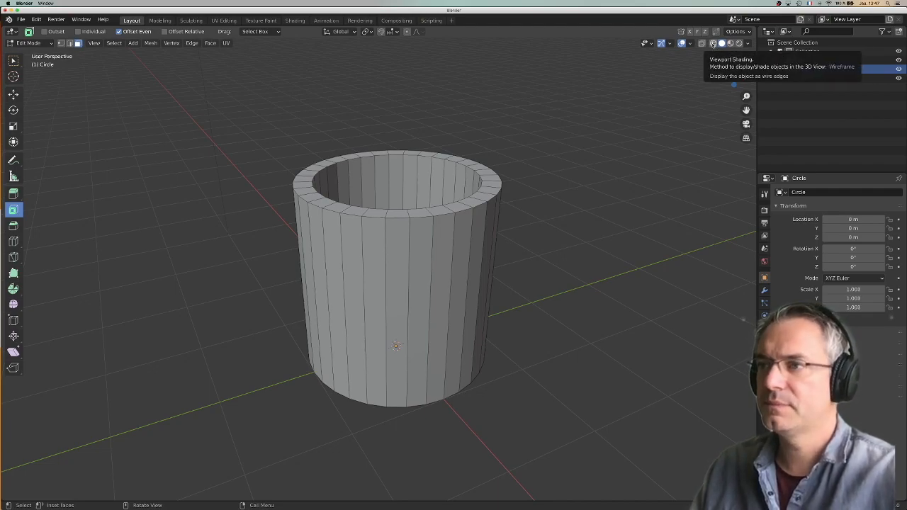
Examine the cup's inner cavity and floor thickness in wireframe from an orthographic side view, and return to solid shading in perspective
click(713, 43)
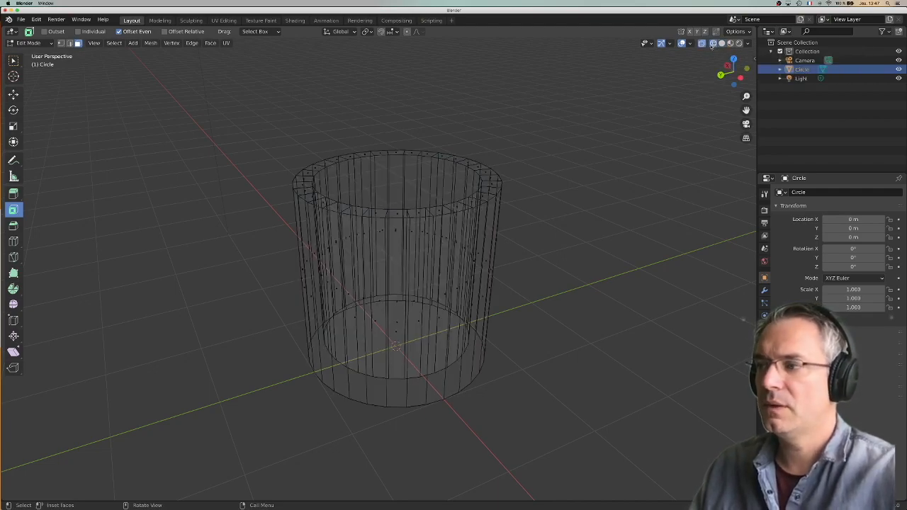
drag(733, 73, 739, 76)
click(739, 77)
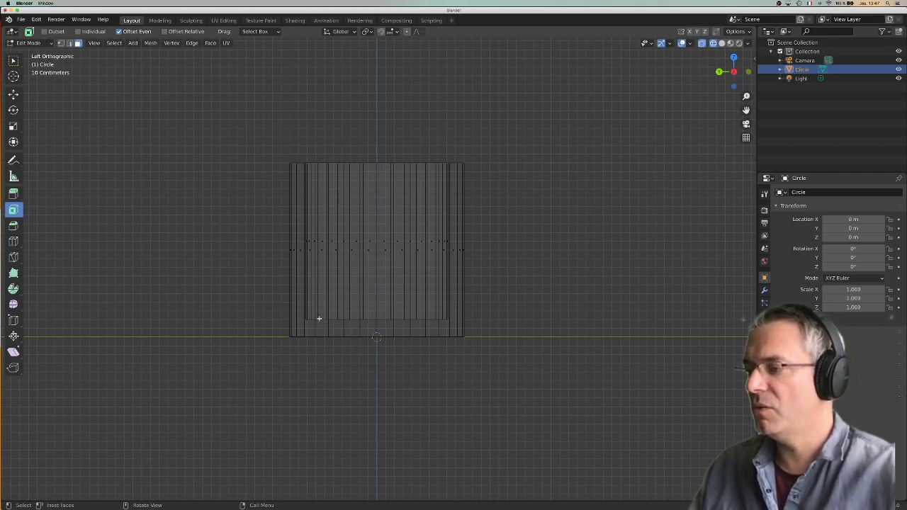
scroll(270, 322, up, 4)
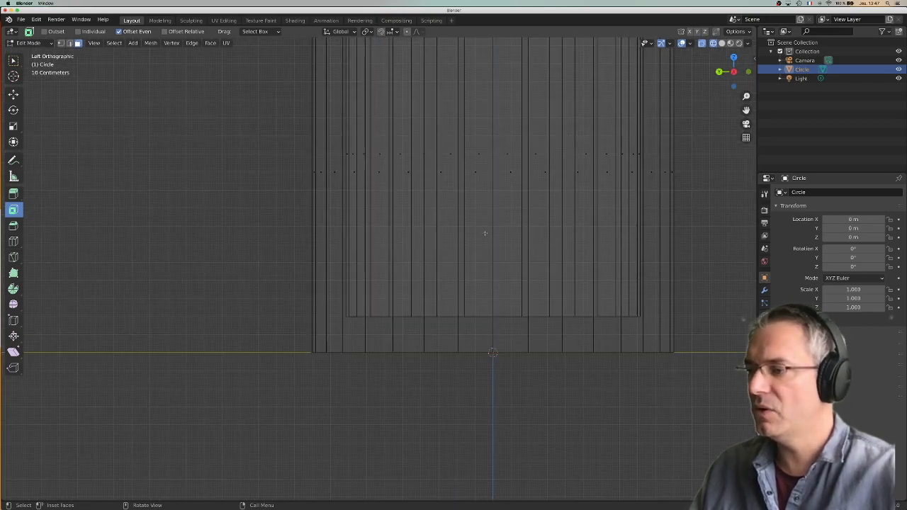
middle_drag(516, 233, 515, 238)
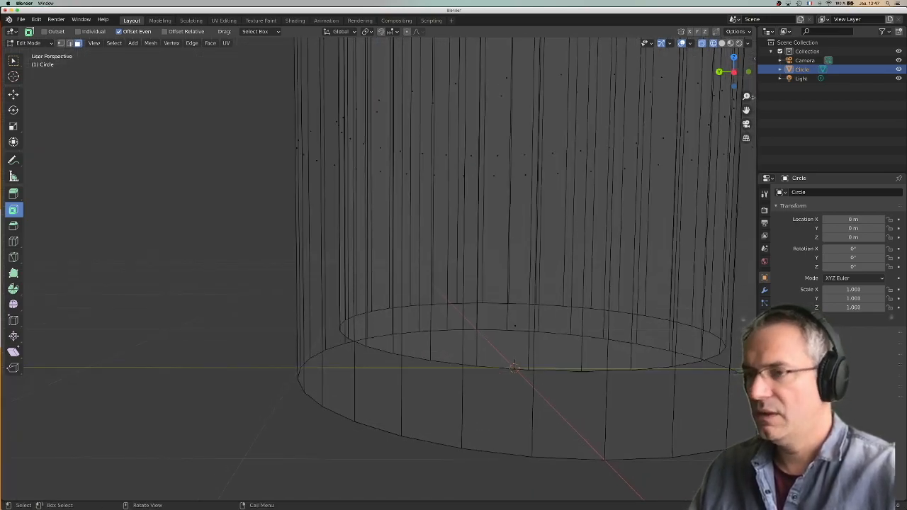
click(733, 72)
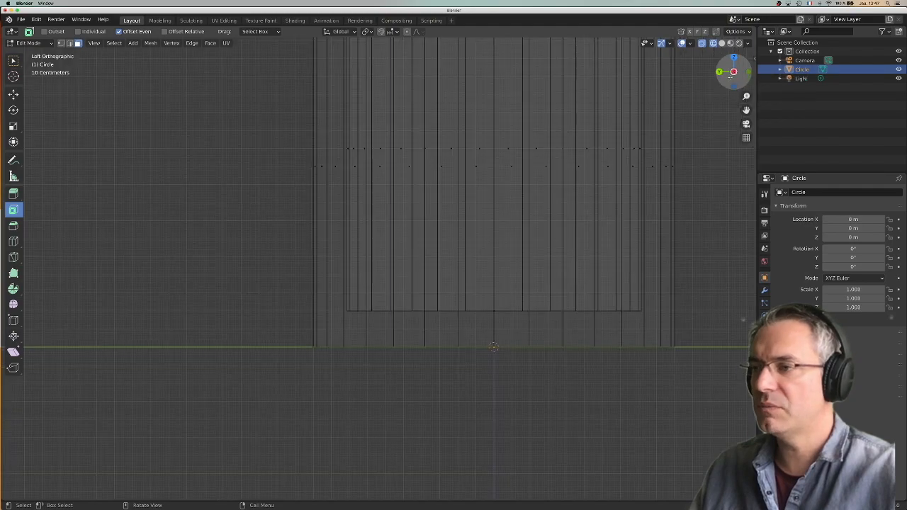
shift+middle_drag(723, 206, 678, 250)
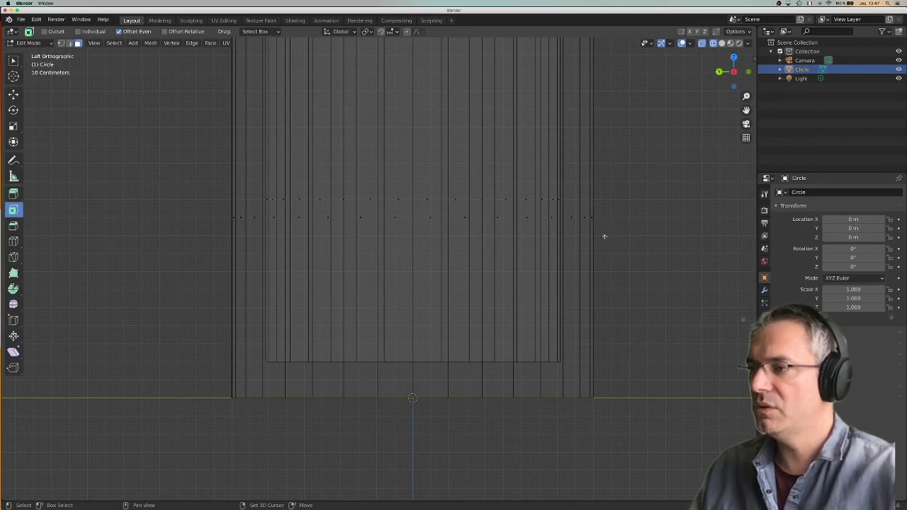
shift+middle_drag(603, 235, 578, 296)
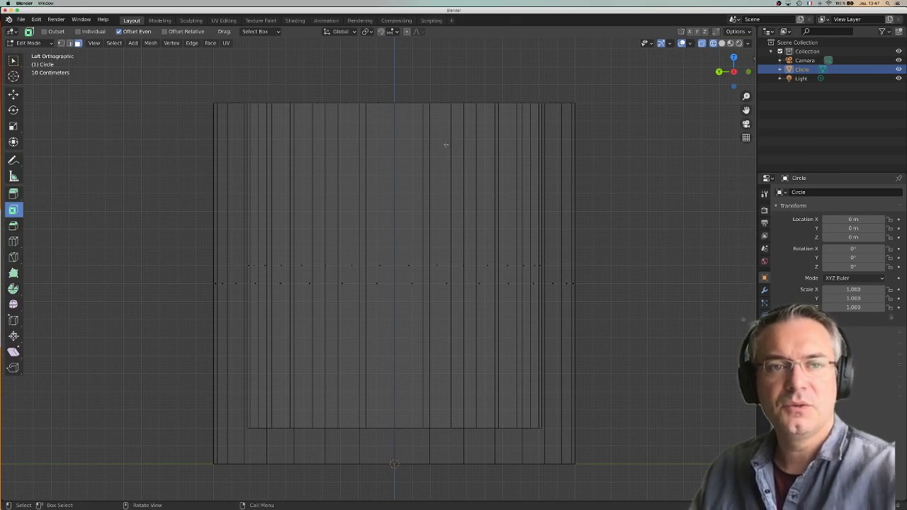
scroll(393, 190, down, 2)
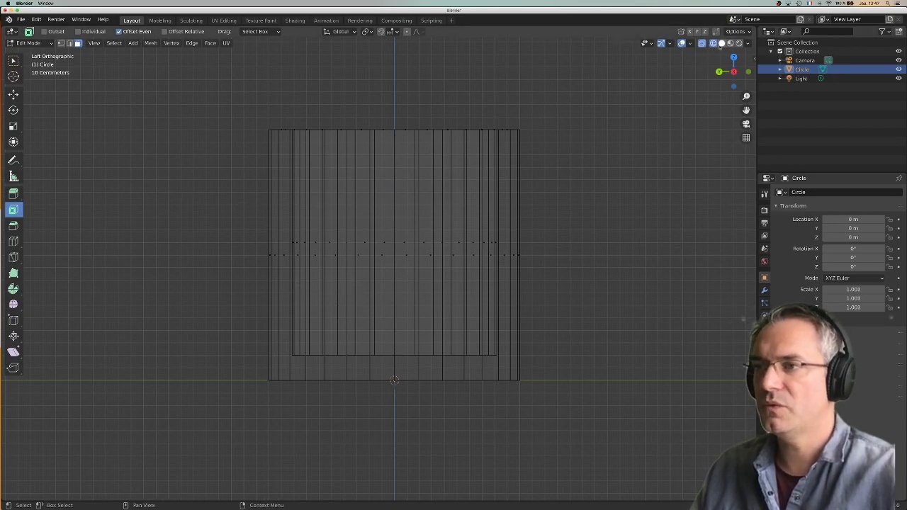
key(shift+z)
middle_drag(334, 197, 384, 162)
scroll(369, 233, down, 3)
scroll(333, 242, up, 3)
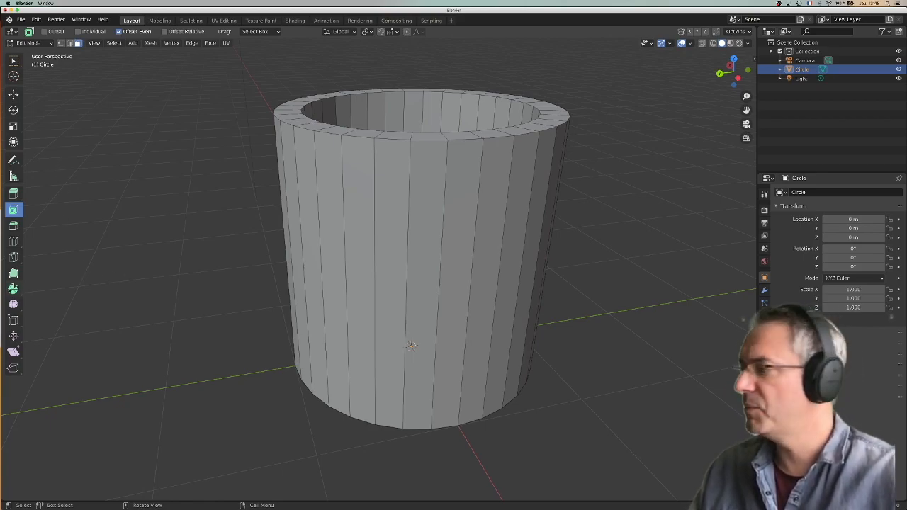
Add a horizontal loop cut around the cup's outer wall and set the number of cuts to 9
click(13, 242)
drag(381, 229, 378, 230)
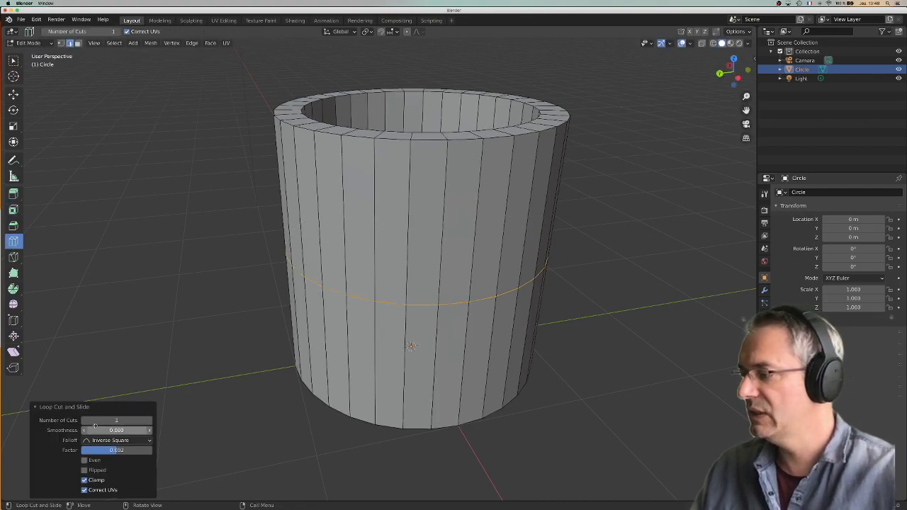
click(150, 421)
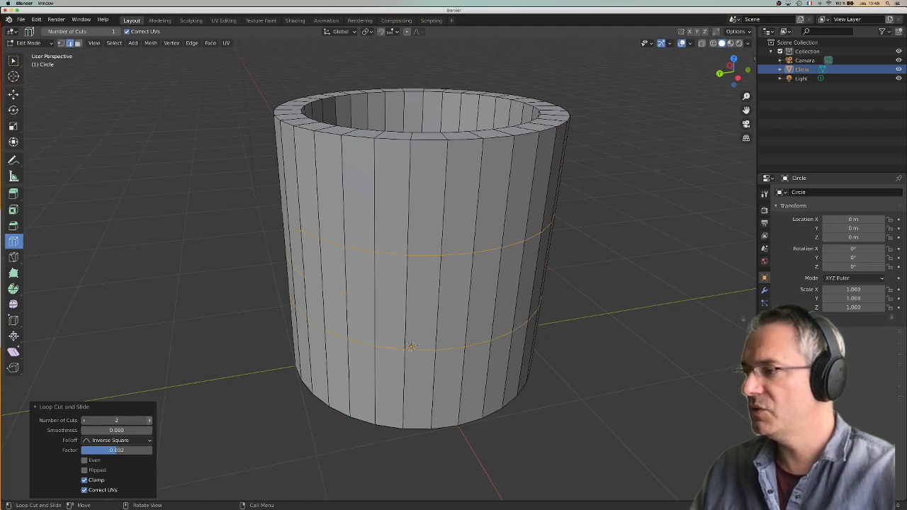
click(150, 421)
click(150, 421)
click(150, 420)
click(151, 421)
click(150, 421)
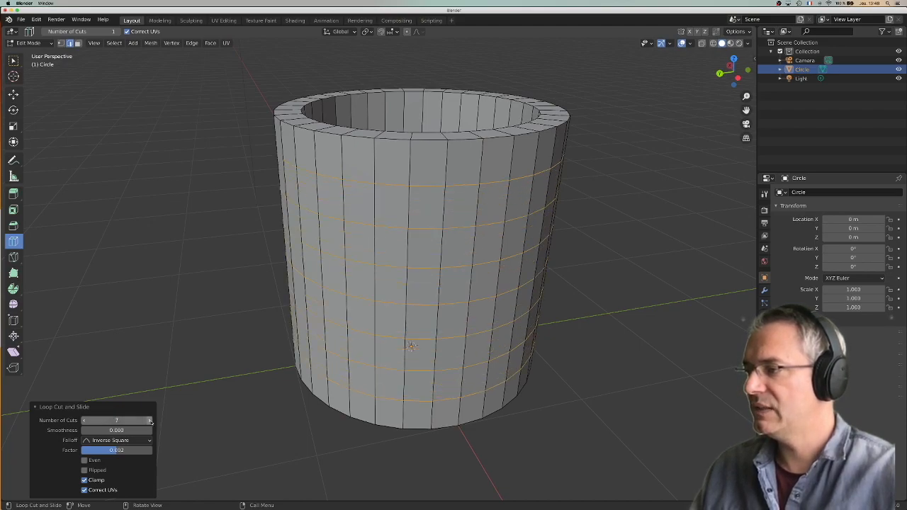
click(150, 421)
click(150, 421)
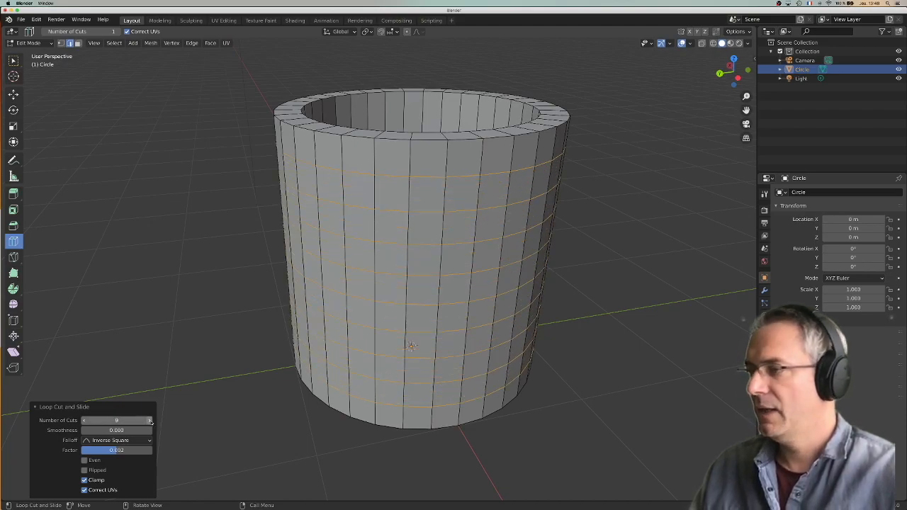
click(150, 421)
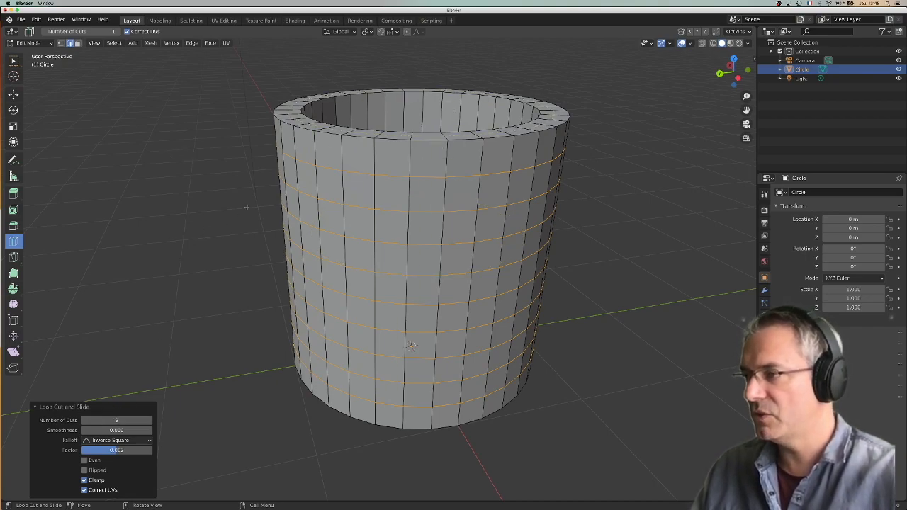
Add 9 evenly spaced horizontal loop cuts around the cup's inner wall without sliding them
middle_drag(223, 183, 244, 202)
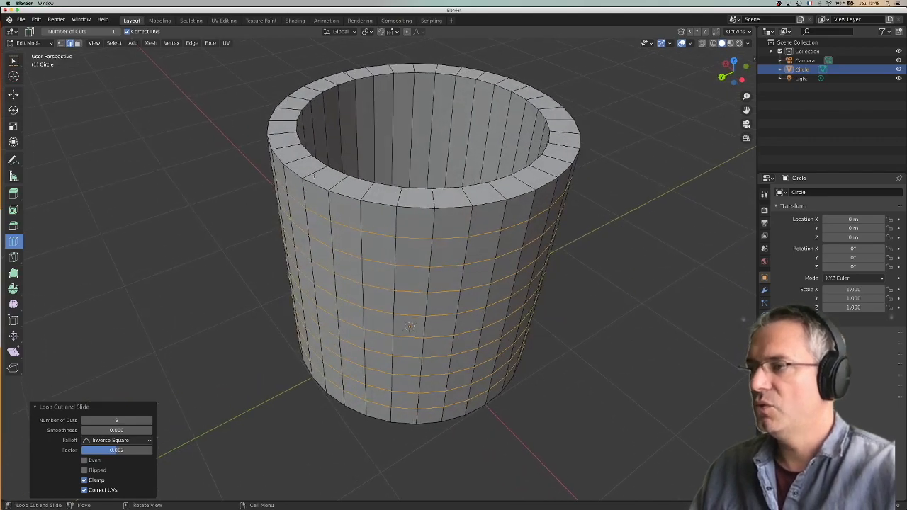
click(13, 60)
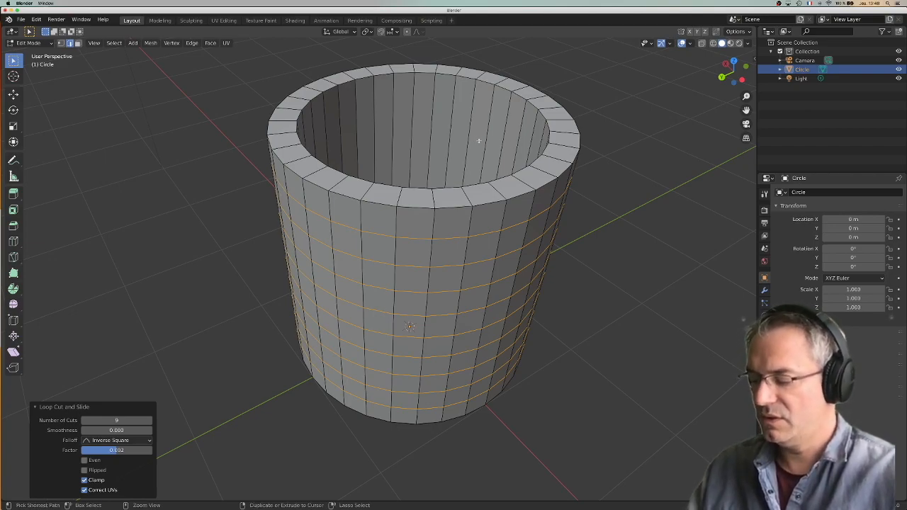
key(ctrl+r)
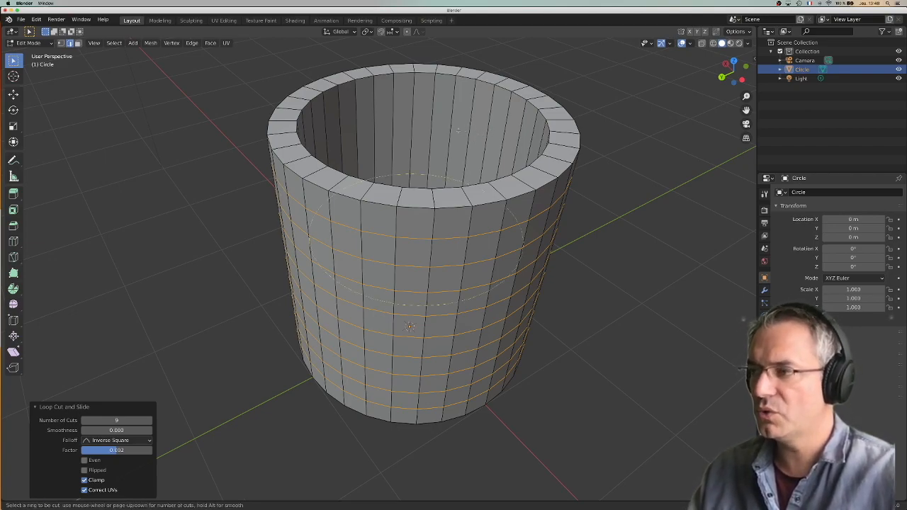
scroll(454, 128, up, 2)
scroll(446, 126, up, 1)
scroll(448, 126, up, 3)
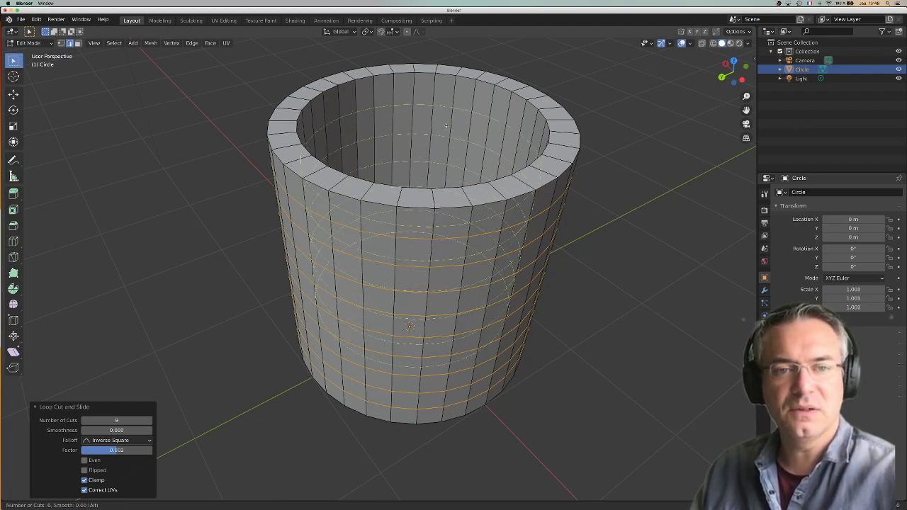
scroll(451, 126, up, 2)
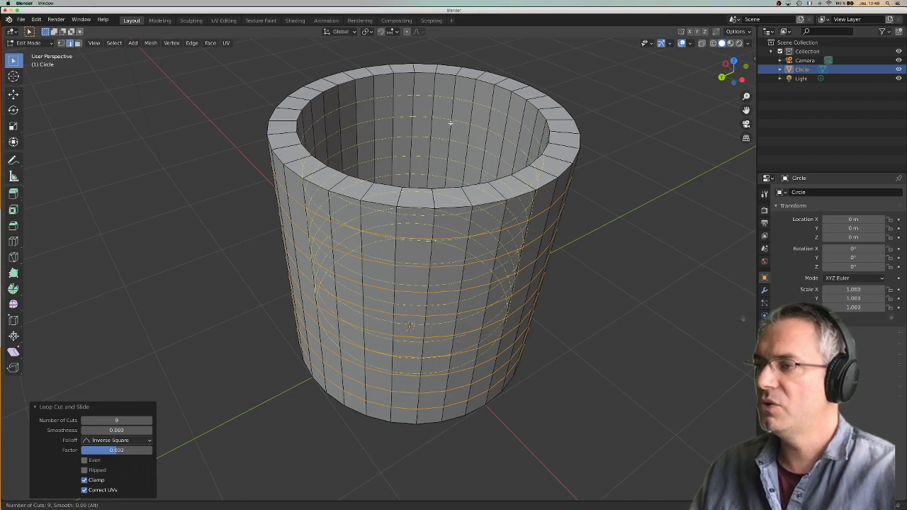
scroll(449, 128, down, 1)
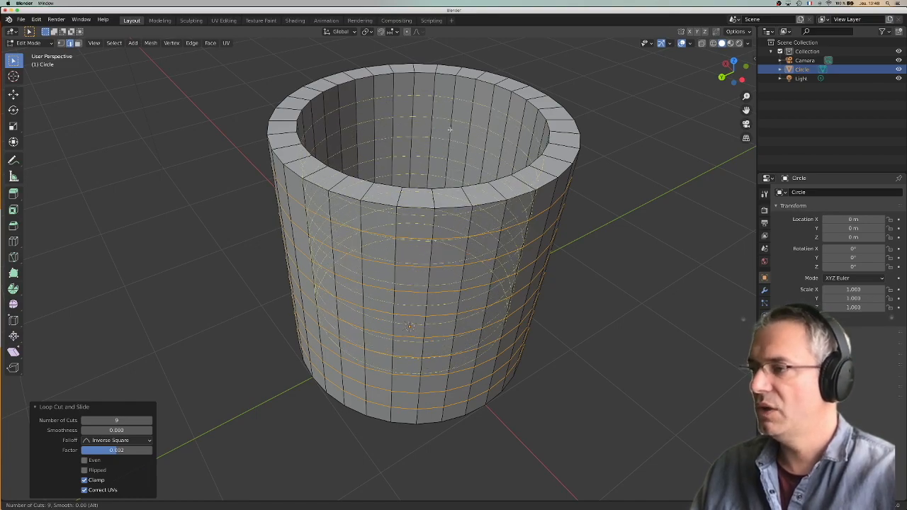
scroll(449, 129, up, 2)
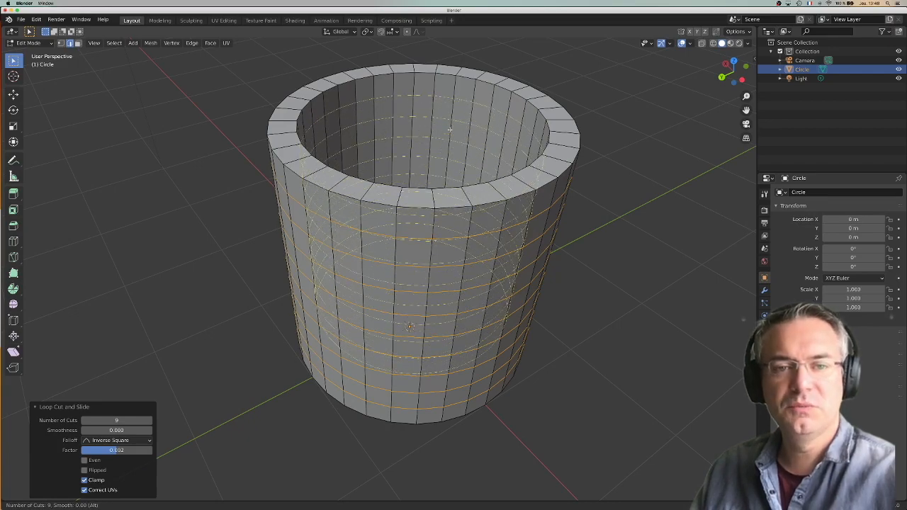
scroll(449, 128, down, 4)
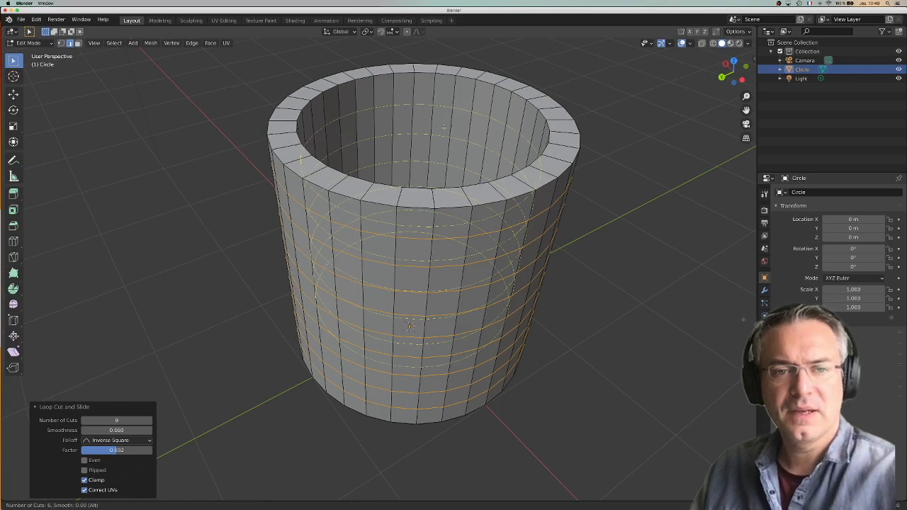
scroll(444, 126, up, 1)
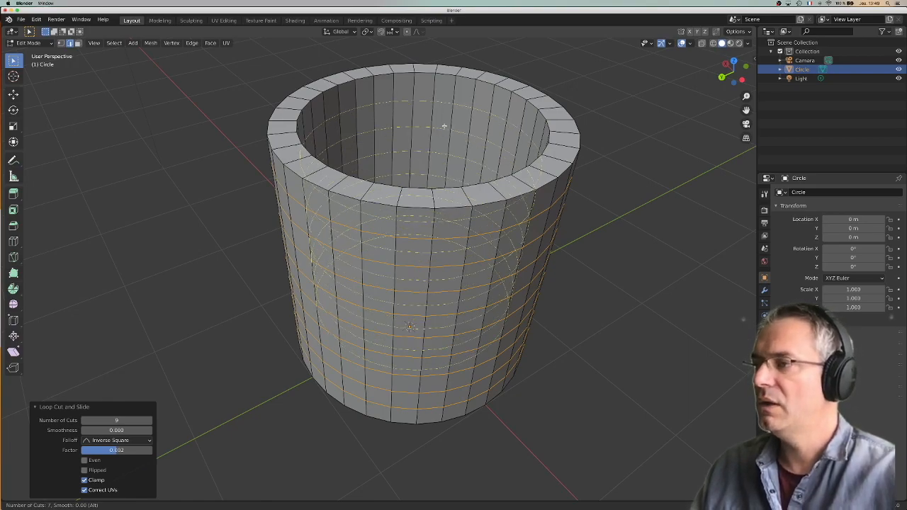
scroll(448, 128, up, 1)
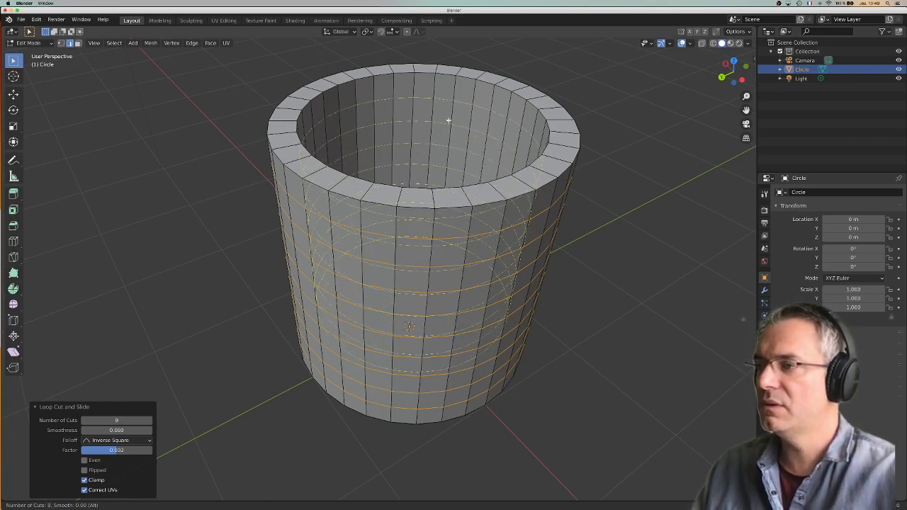
scroll(448, 121, up, 1)
click(446, 126)
right_click(449, 126)
Select the third horizontal edge loop below the rim on the cup's outer wall and enable proportional editing
middle_drag(453, 136, 427, 219)
scroll(434, 130, up, 2)
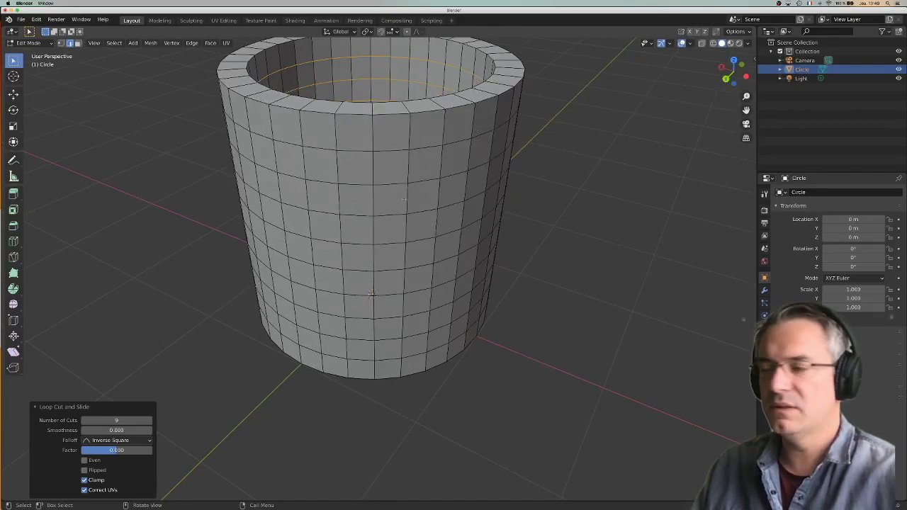
scroll(433, 217, down, 3)
mouse_move(433, 217)
middle_down()
mouse_move(448, 214)
mouse_move(425, 202)
middle_up()
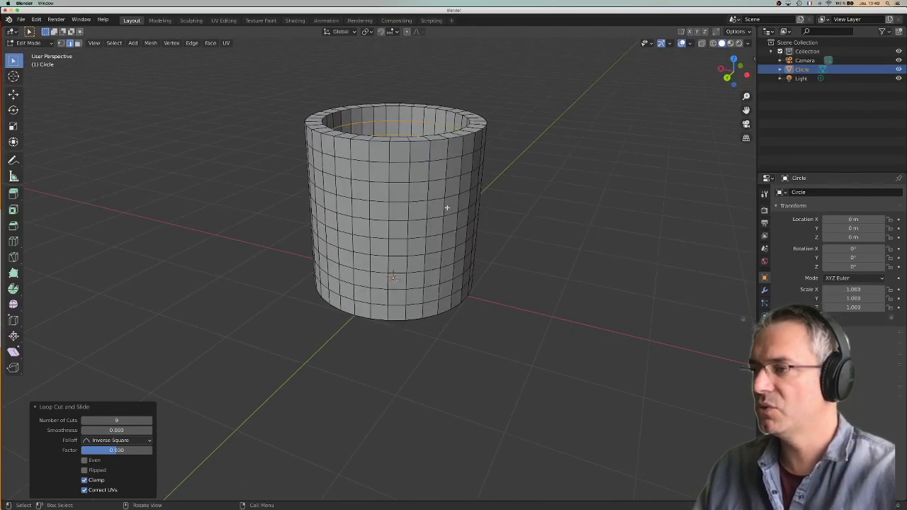
scroll(391, 198, up, 2)
middle_drag(391, 198, 491, 174)
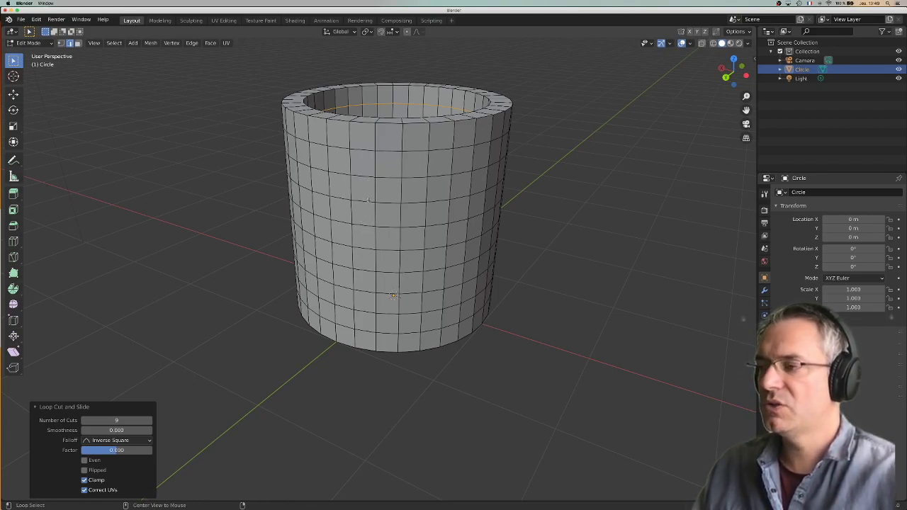
alt+click(368, 200)
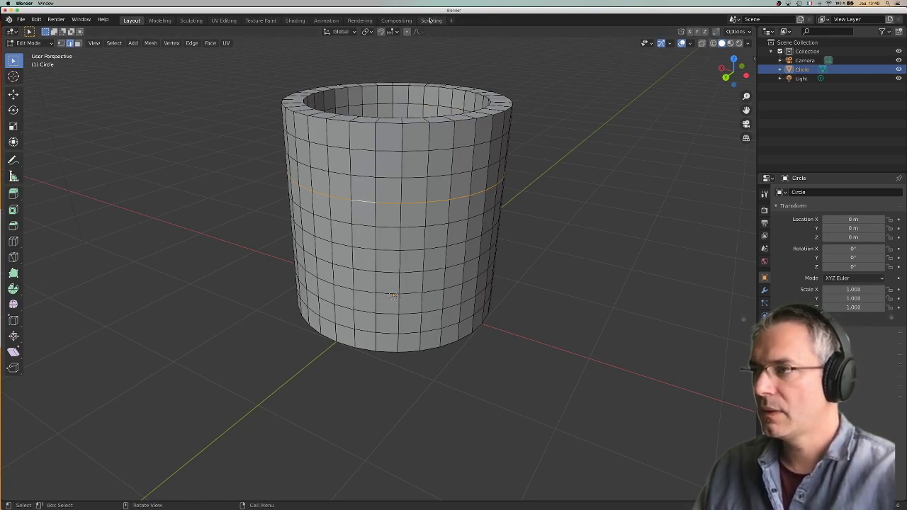
click(407, 31)
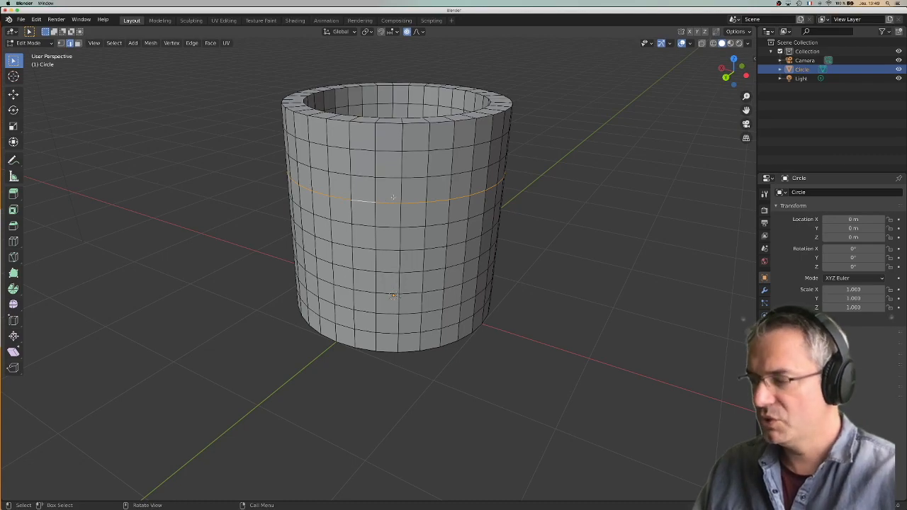
Scale the selected edge loop by about 1.204 with smooth proportional falloff and a proportional size of about 1.46
key(s)
scroll(412, 206, down, 1)
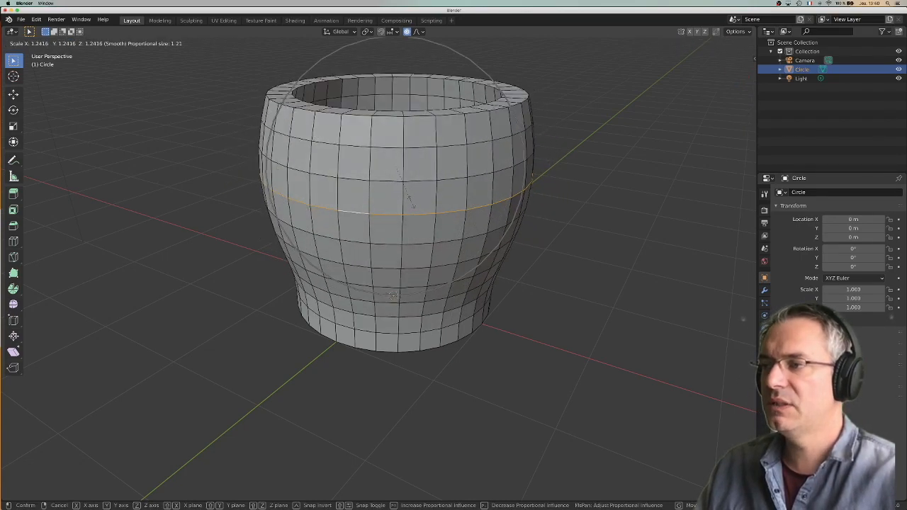
scroll(411, 203, down, 2)
scroll(410, 202, down, 1)
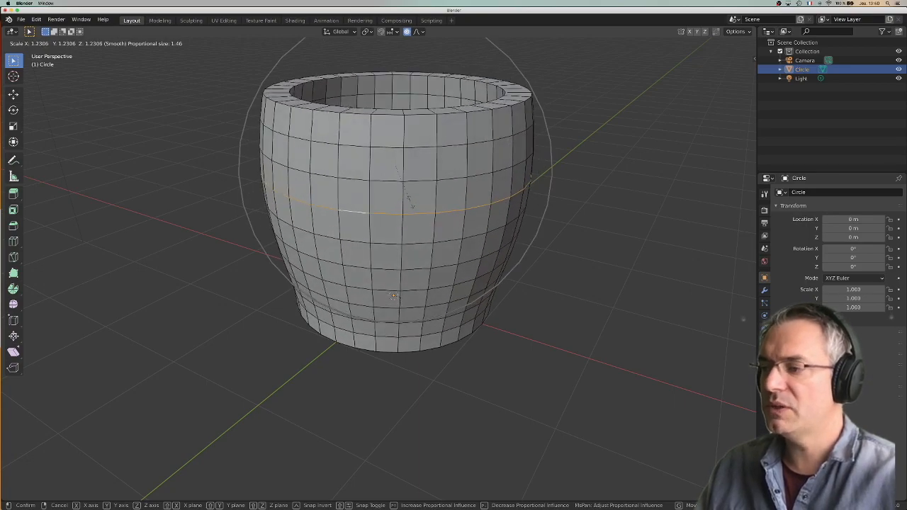
scroll(409, 204, up, 5)
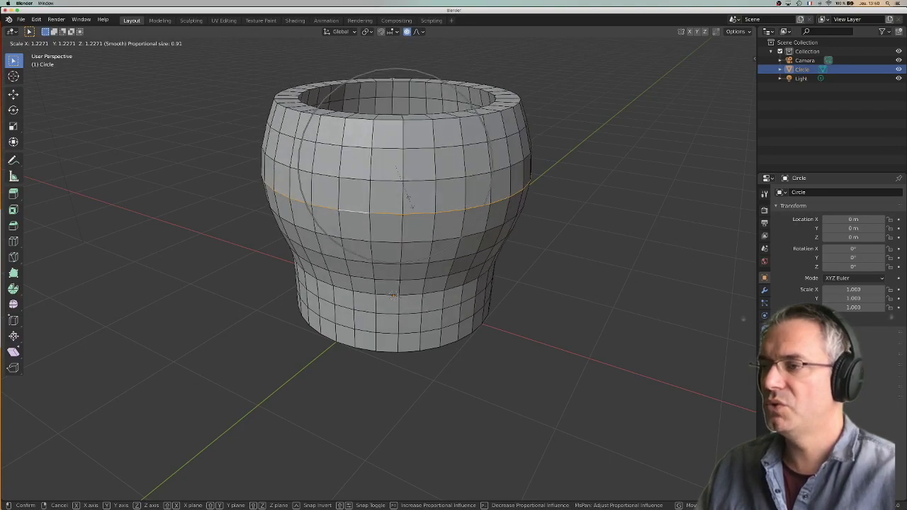
scroll(406, 200, down, 4)
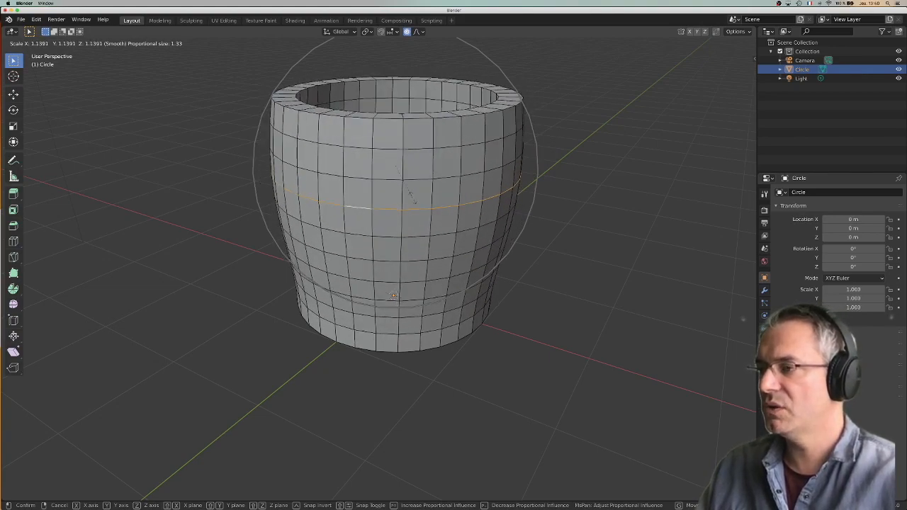
scroll(410, 197, up, 6)
scroll(409, 194, down, 4)
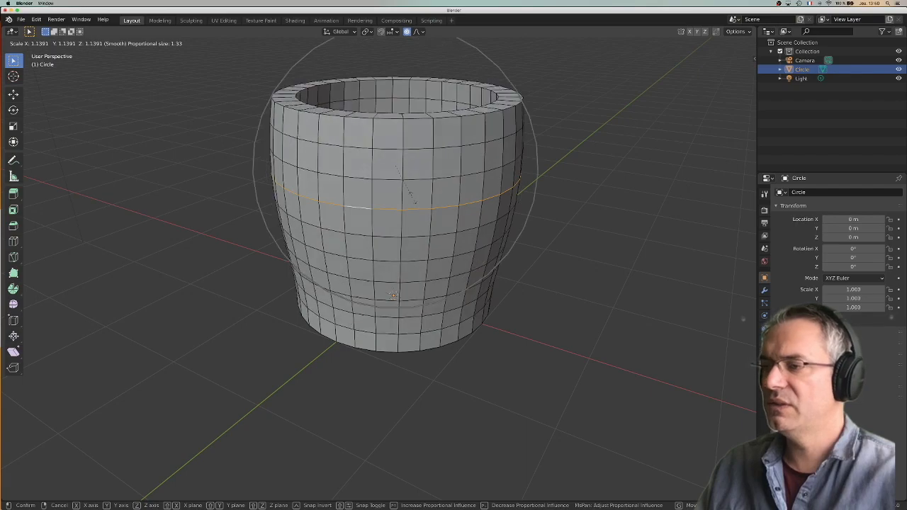
scroll(411, 198, up, 2)
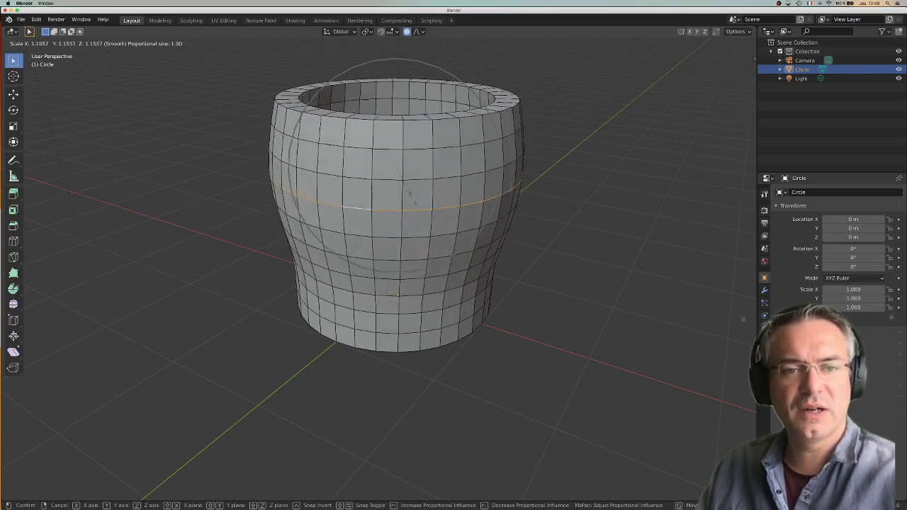
scroll(410, 194, down, 5)
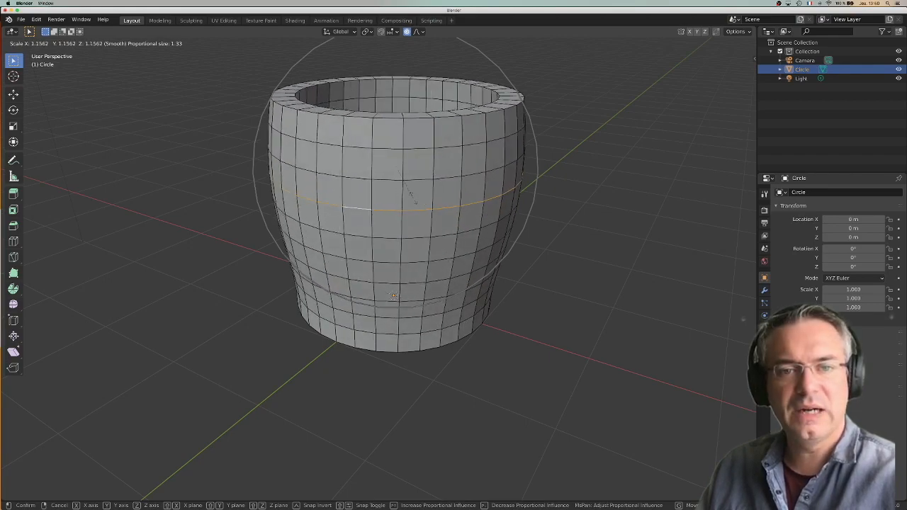
scroll(410, 195, up, 4)
scroll(409, 193, down, 2)
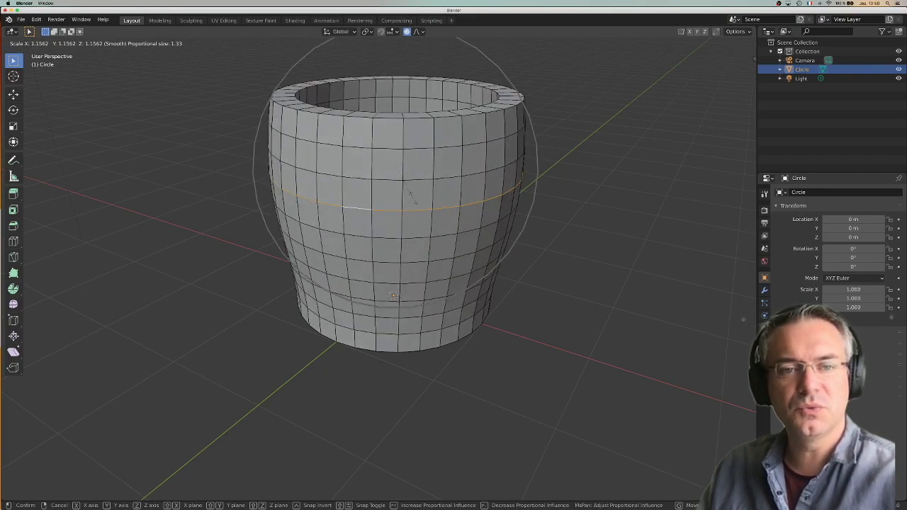
scroll(409, 192, down, 2)
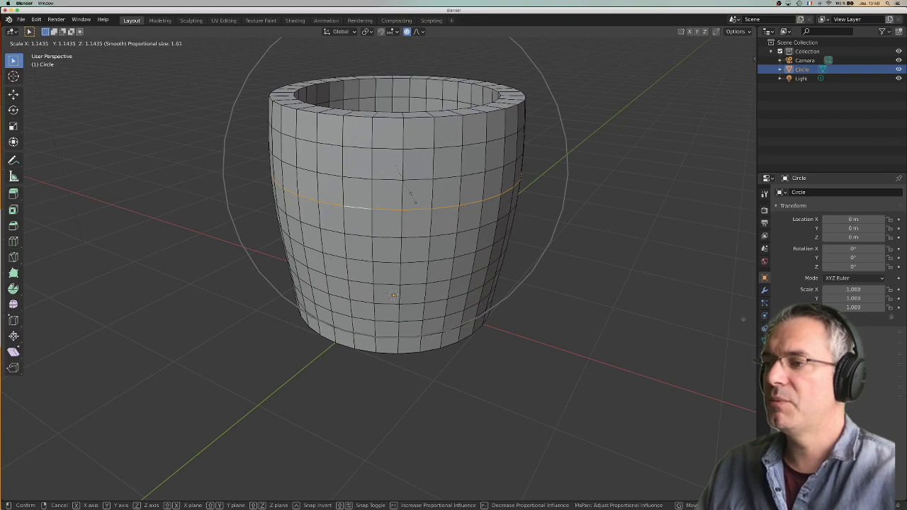
scroll(409, 192, up, 2)
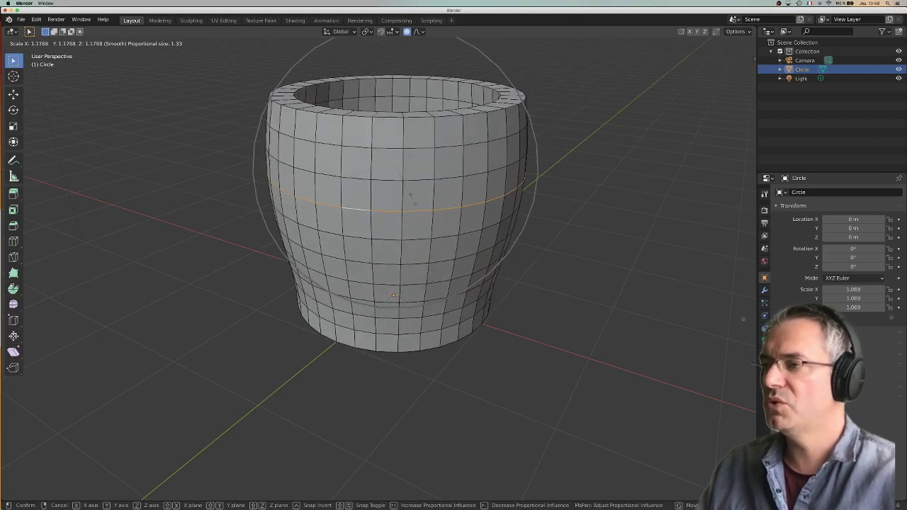
scroll(409, 195, down, 15)
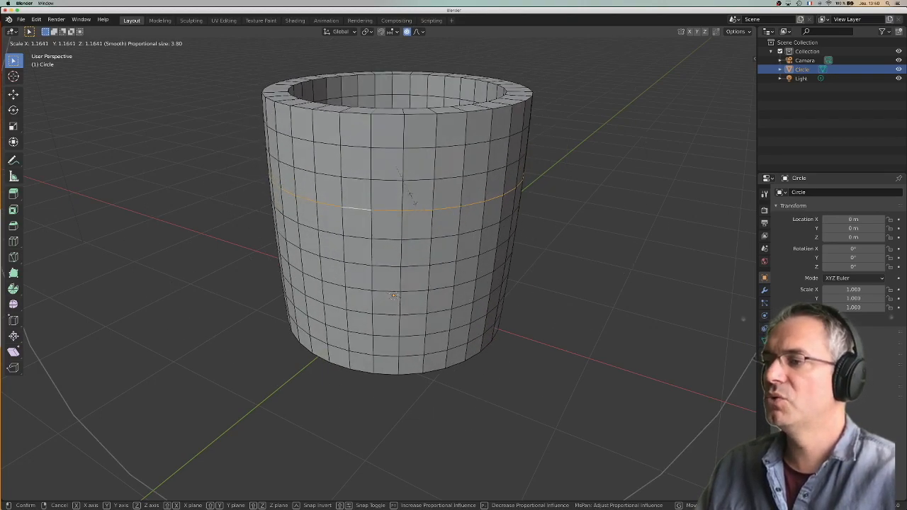
scroll(408, 195, down, 5)
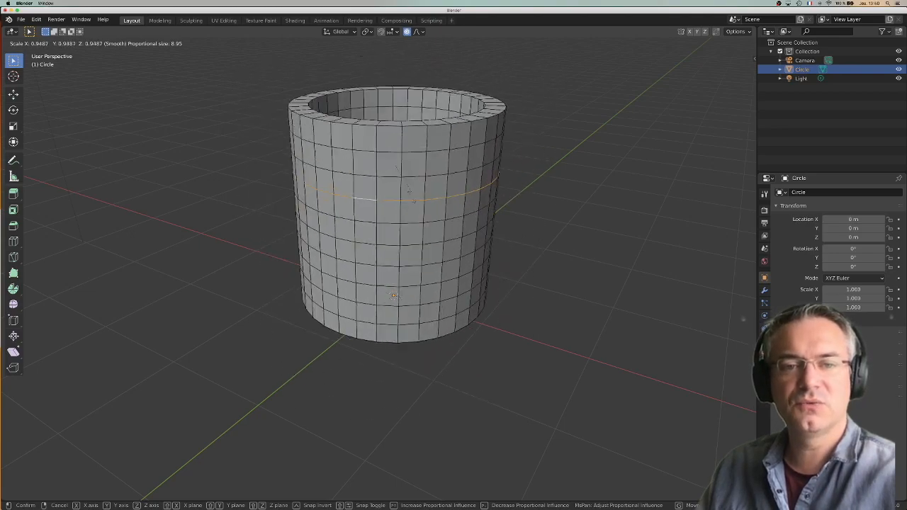
scroll(409, 196, up, 14)
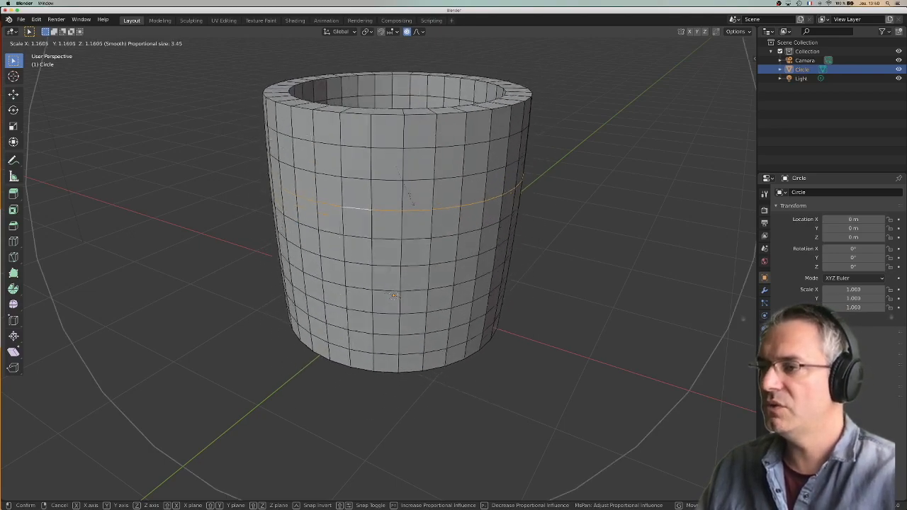
scroll(409, 196, up, 5)
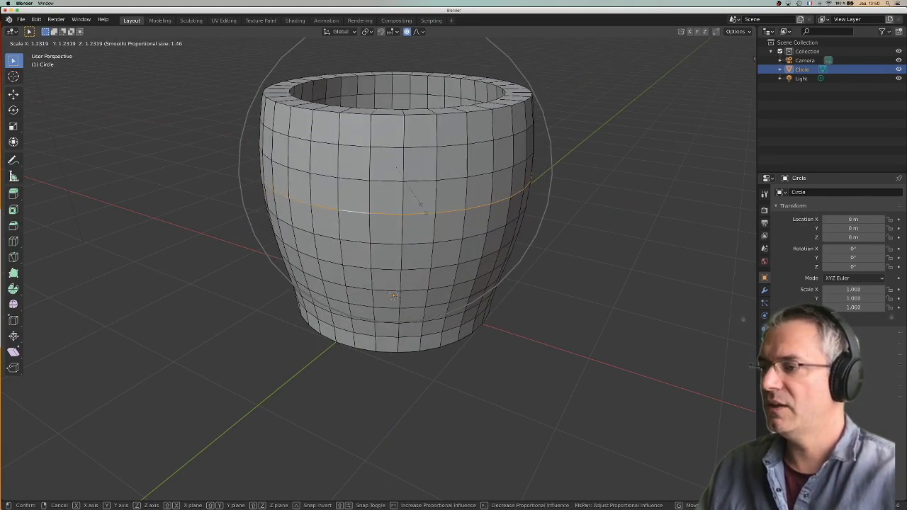
click(423, 208)
Switch the cup to Object Mode and add a Subdivision Surface modifier to it
mouse_move(440, 230)
middle_down()
mouse_move(473, 231)
mouse_move(471, 205)
mouse_move(469, 216)
mouse_move(510, 202)
mouse_move(449, 219)
mouse_move(432, 202)
mouse_move(441, 204)
mouse_move(427, 227)
mouse_move(433, 234)
middle_up()
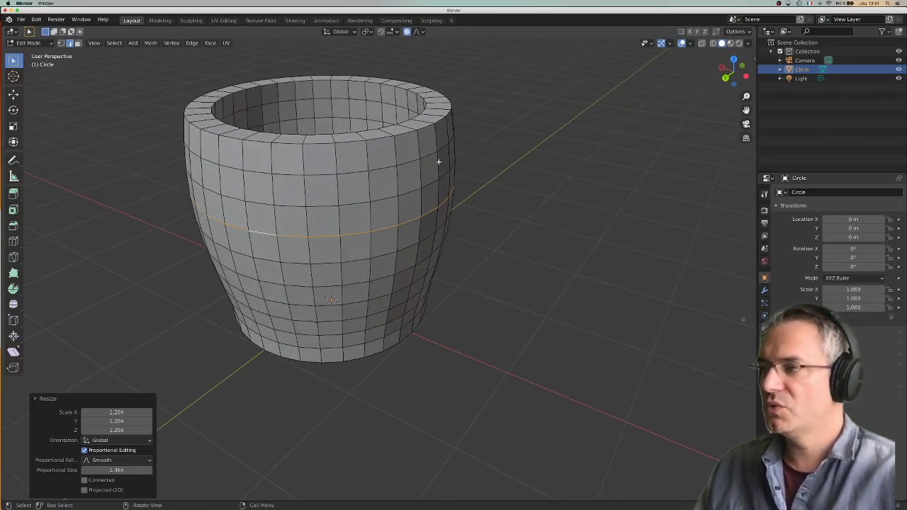
middle_drag(427, 211, 407, 209)
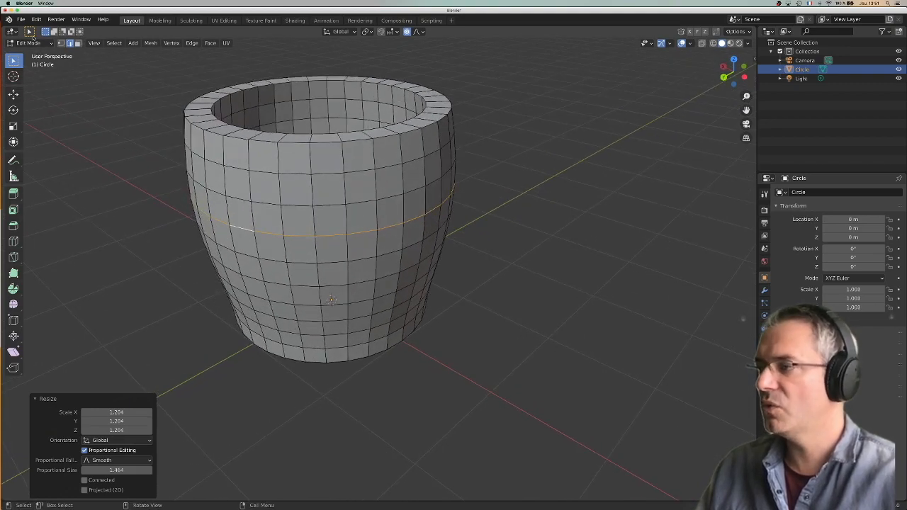
click(28, 43)
click(32, 54)
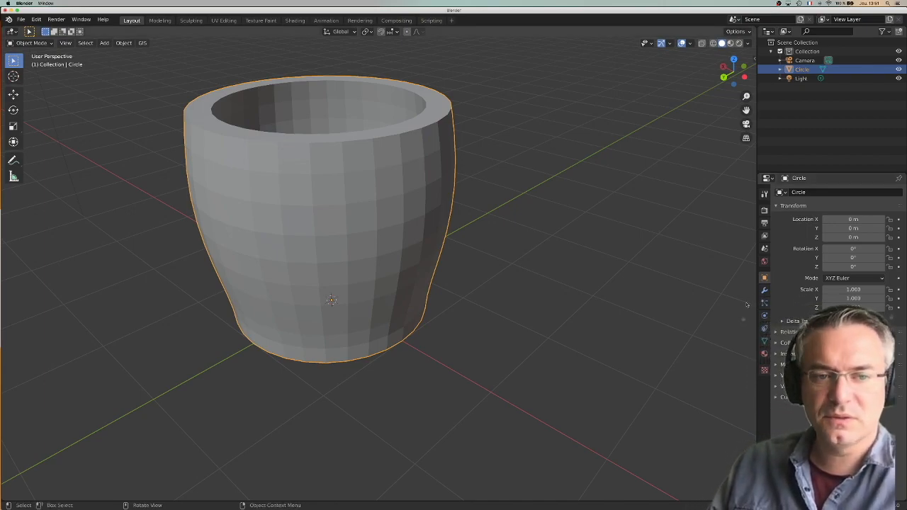
click(763, 291)
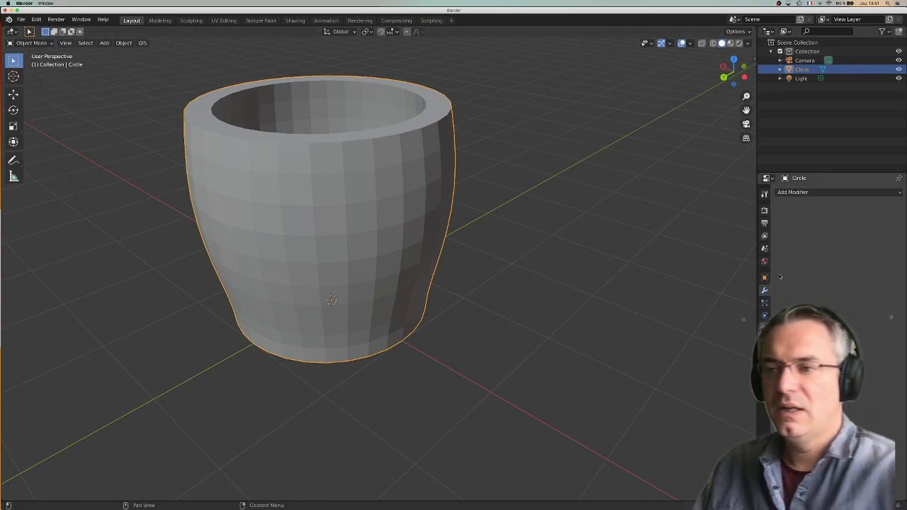
click(794, 192)
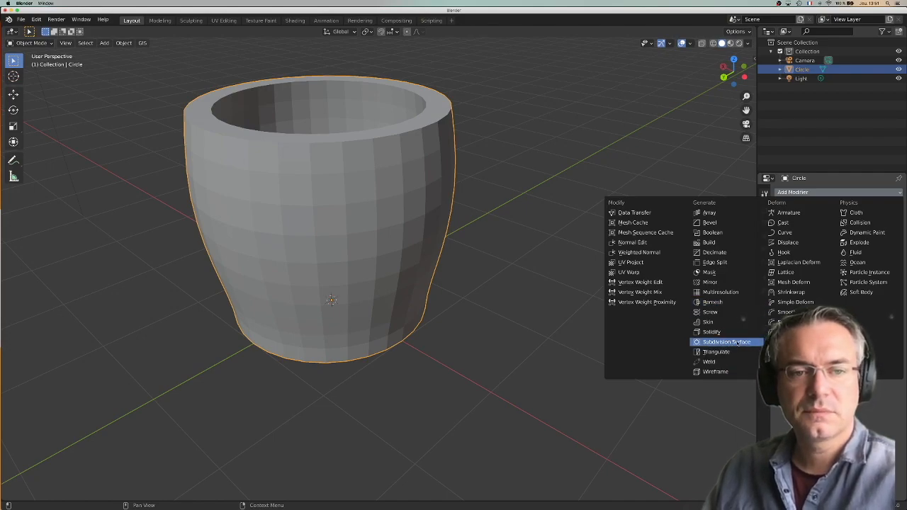
click(737, 343)
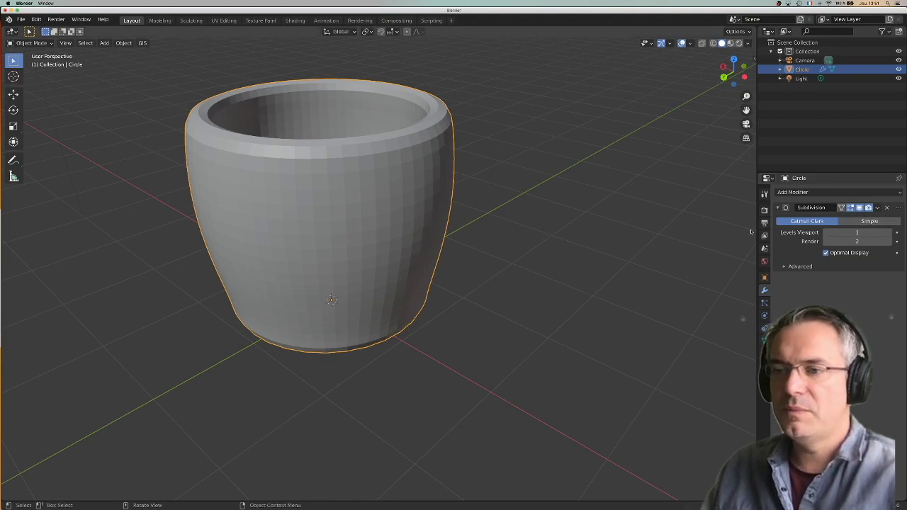
Set the Subdivision modifier's viewport level to 2 and inspect the smoothed cup
click(888, 232)
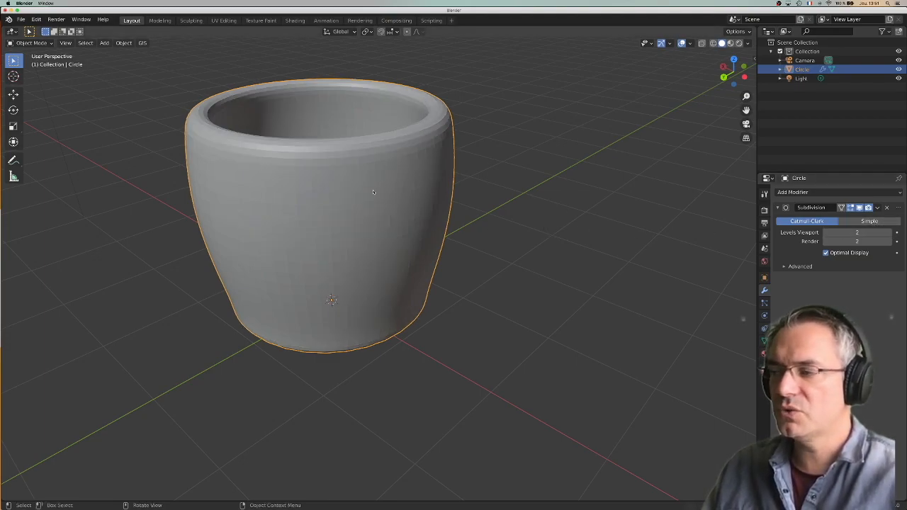
middle_drag(372, 191, 415, 229)
scroll(428, 234, up, 2)
scroll(432, 235, down, 2)
scroll(477, 199, up, 3)
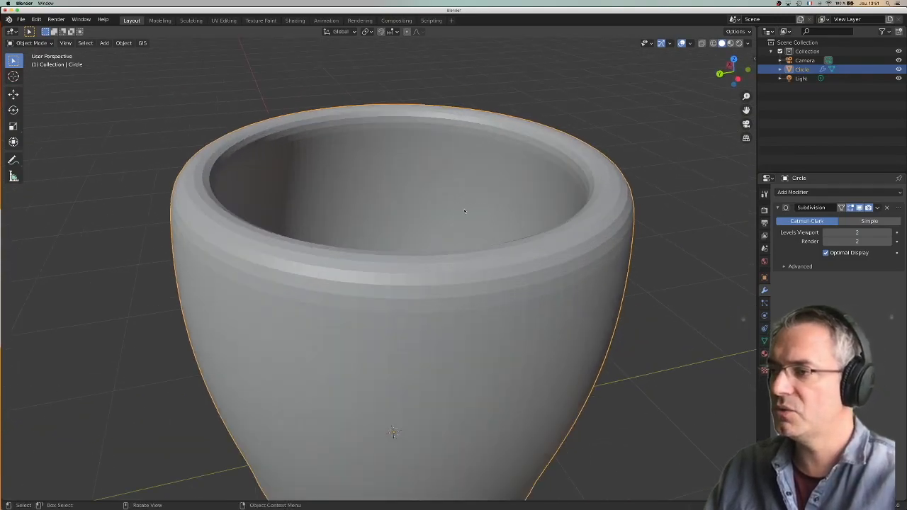
scroll(464, 210, down, 2)
mouse_move(457, 212)
middle_down()
mouse_move(439, 229)
mouse_move(453, 215)
middle_up()
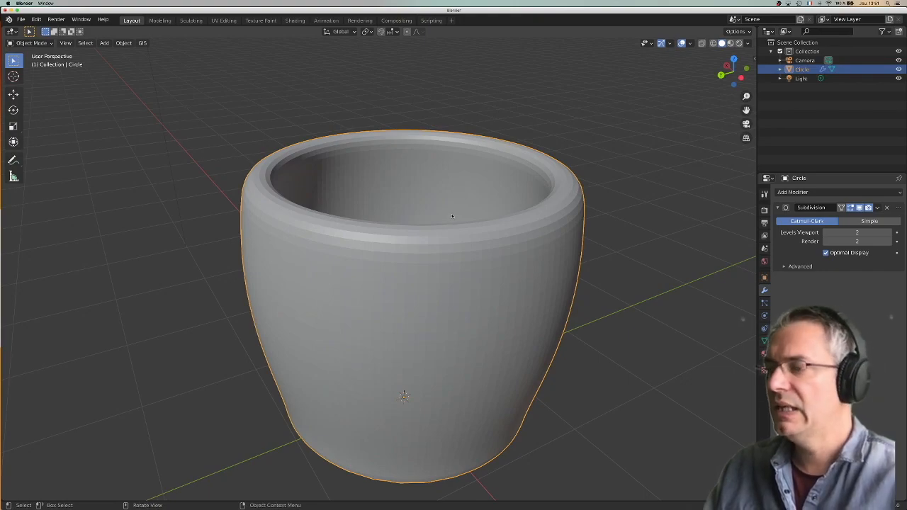
middle_drag(452, 216, 417, 216)
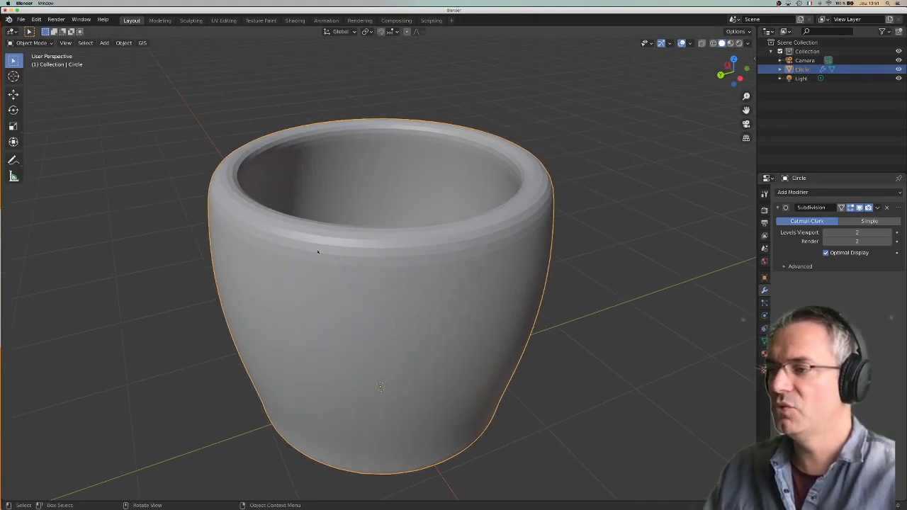
Apply smooth shading to the cup and check its surface from several angles
scroll(415, 304, up, 5)
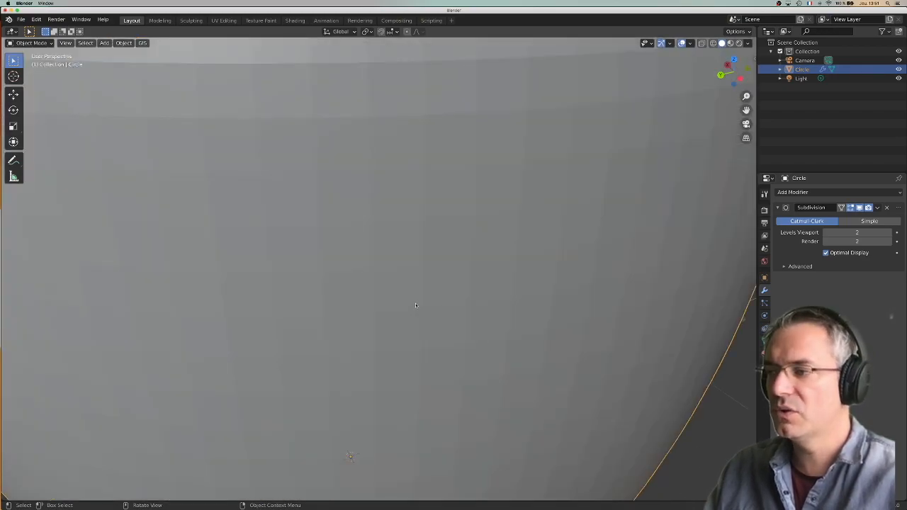
scroll(415, 303, down, 2)
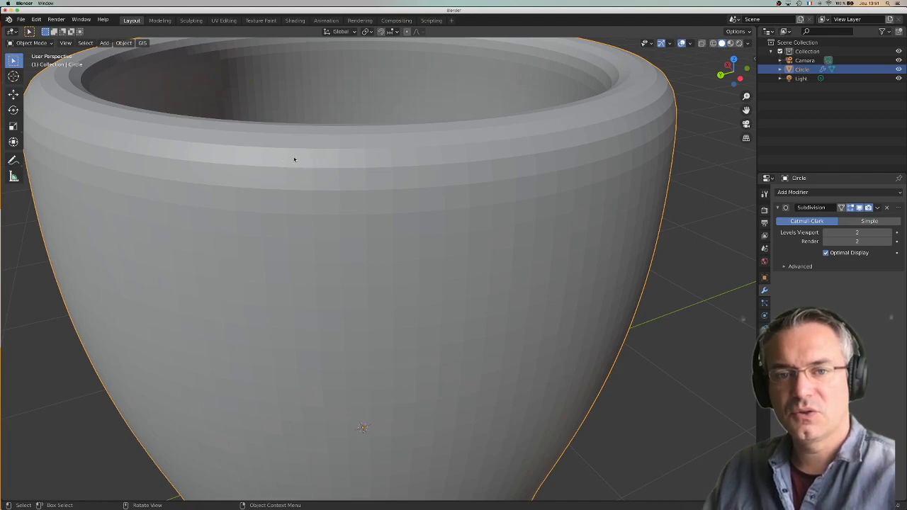
right_click(397, 154)
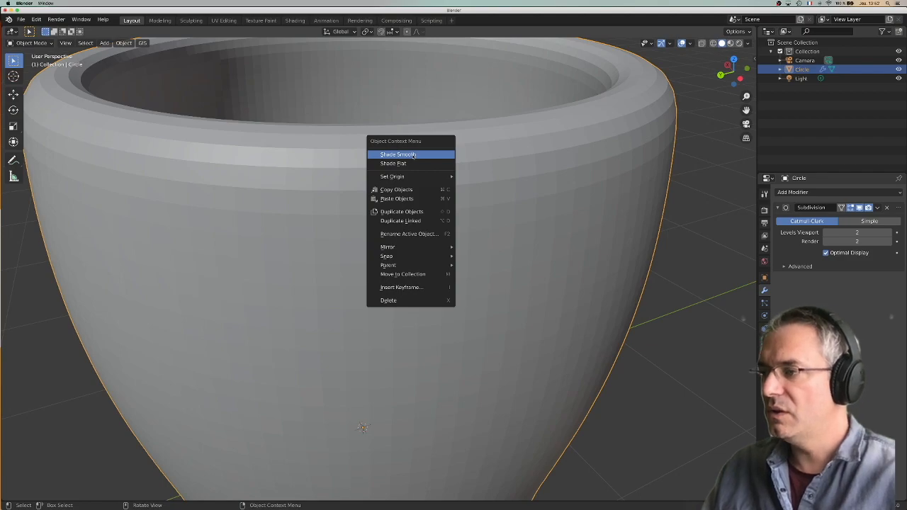
click(413, 155)
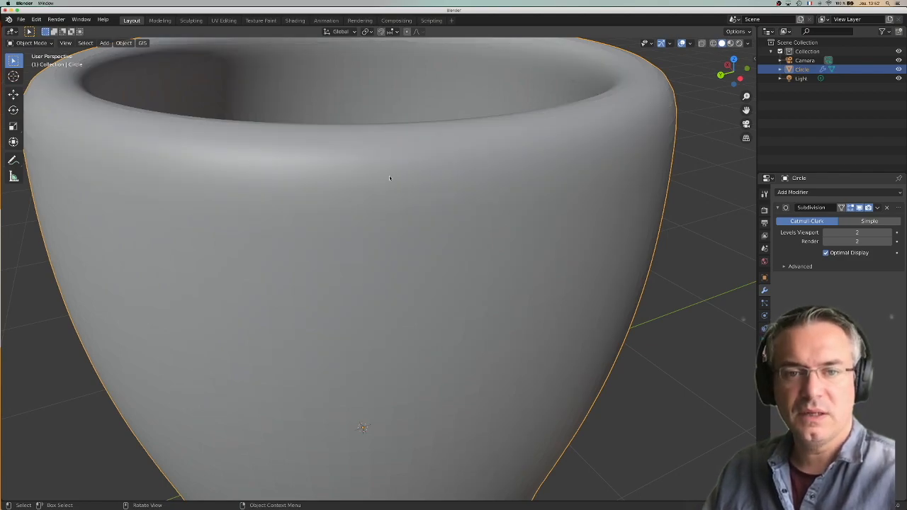
scroll(389, 178, down, 5)
scroll(389, 176, up, 4)
middle_drag(380, 184, 409, 187)
scroll(343, 184, down, 3)
middle_drag(344, 184, 375, 205)
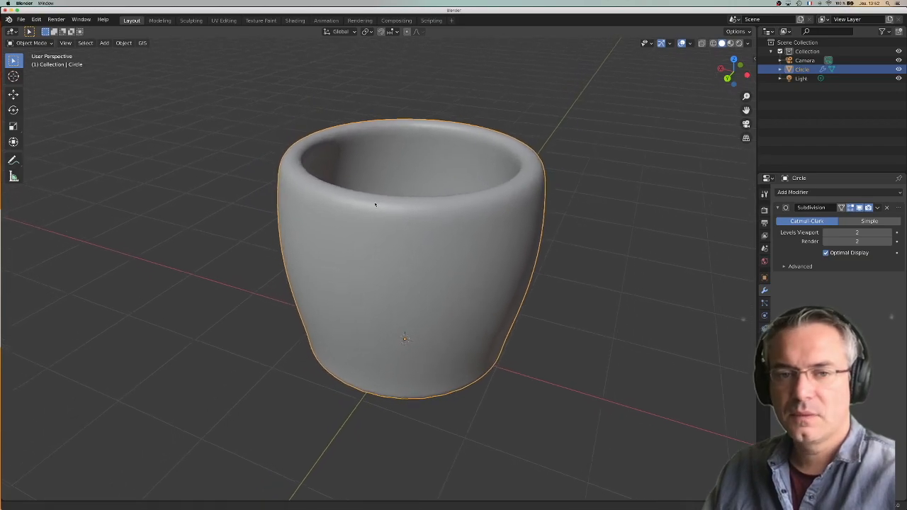
In Edit Mode, add one horizontal loop cut just below the rim on the outer wall and one on the inner wall
scroll(375, 205, up, 2)
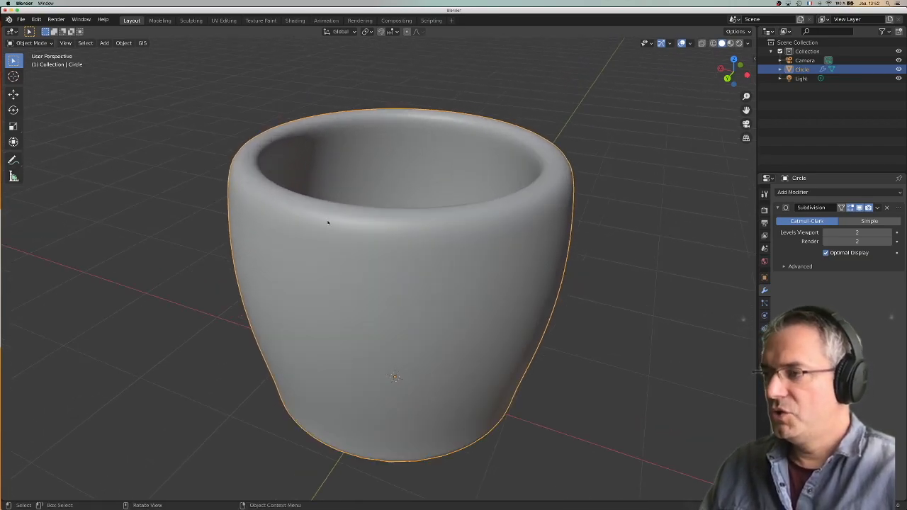
key(Tab)
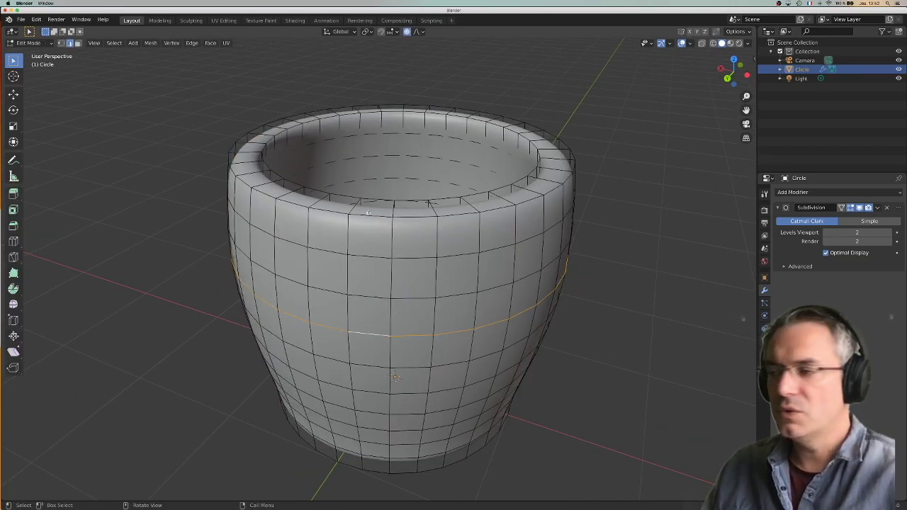
scroll(375, 219, up, 2)
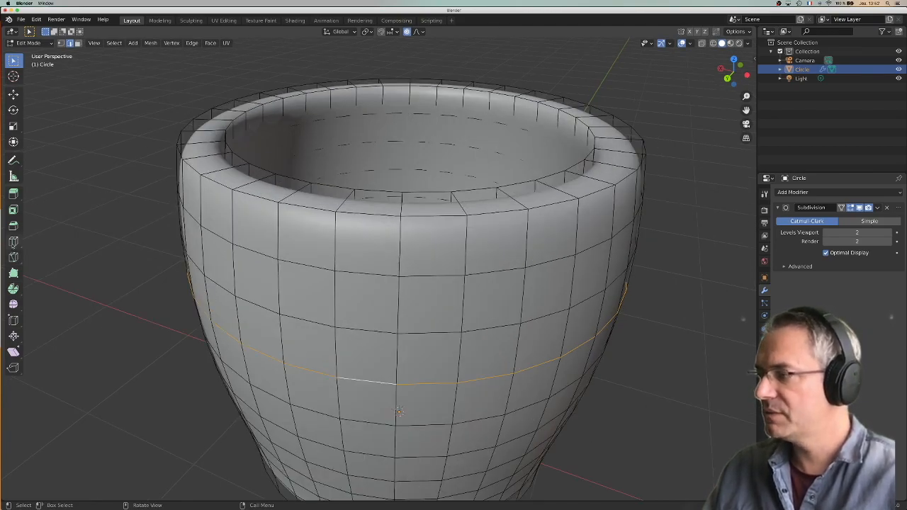
click(13, 241)
click(234, 207)
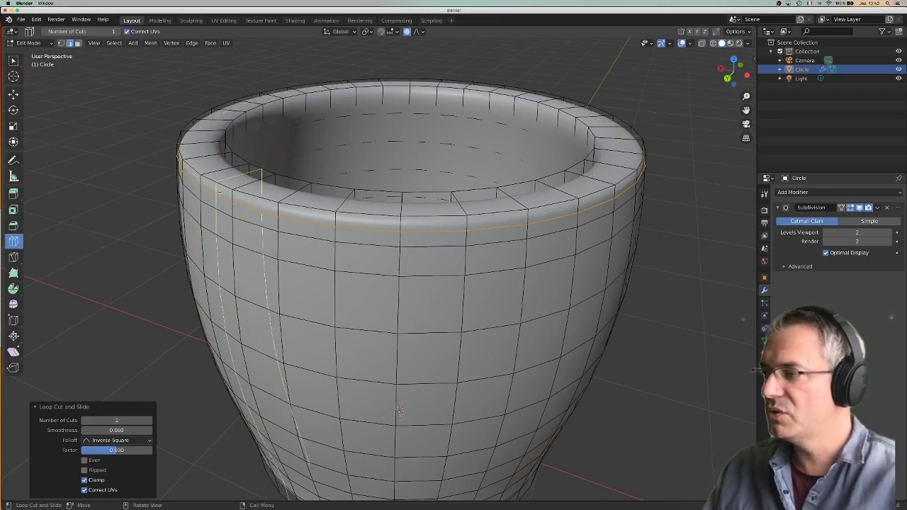
click(284, 107)
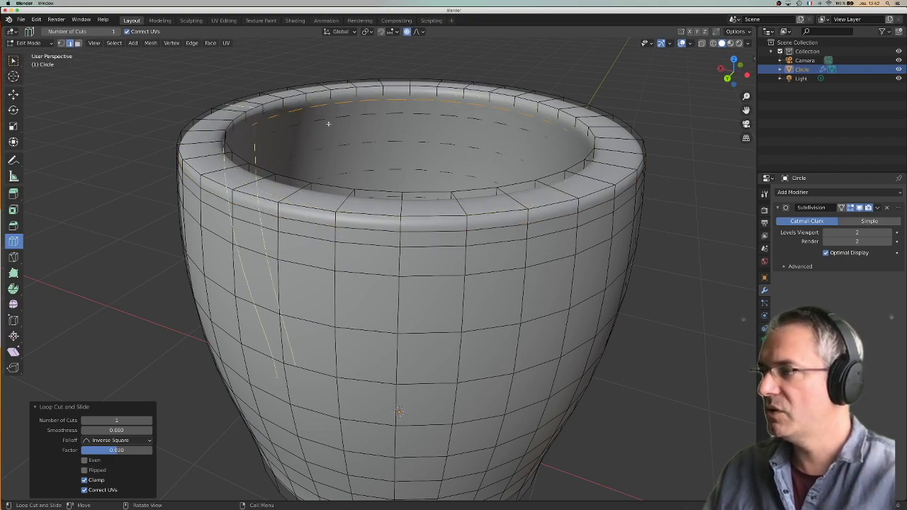
With proportional editing off, move the new inner edge loop down along Z by about 0.021 m
key(g)
key(Escape)
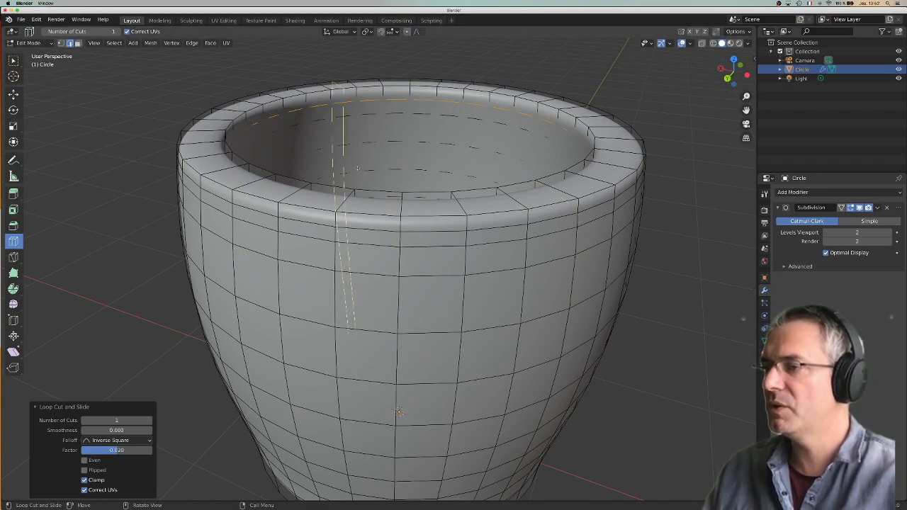
click(13, 94)
mouse_move(408, 104)
mouse_down()
mouse_move(408, 94)
mouse_move(407, 107)
mouse_up()
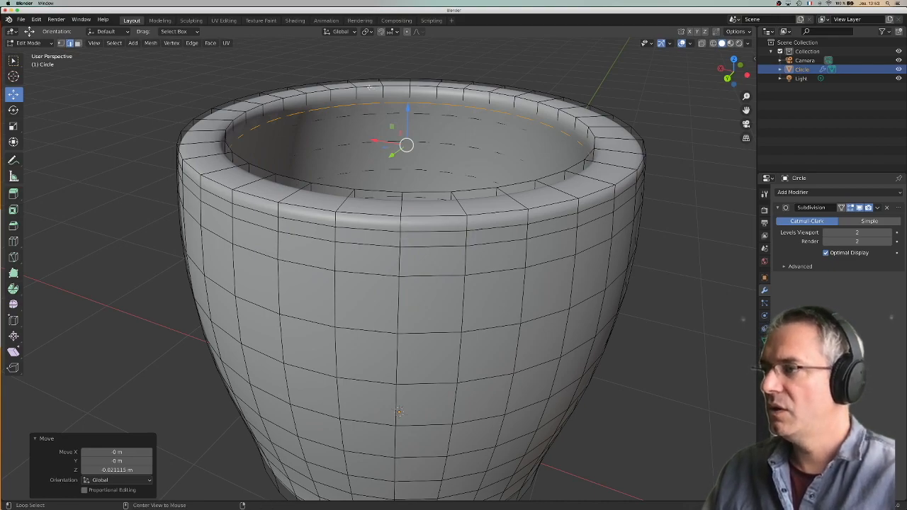
Scale the rim's inner edge loop by about 1.097 and its outer edge loop by about 0.965 to round the lip
alt+click(368, 87)
key(s)
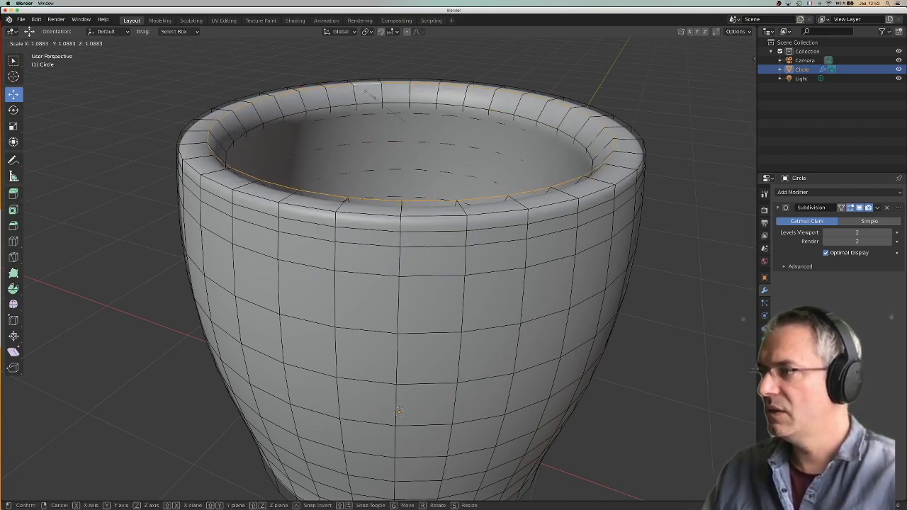
click(367, 94)
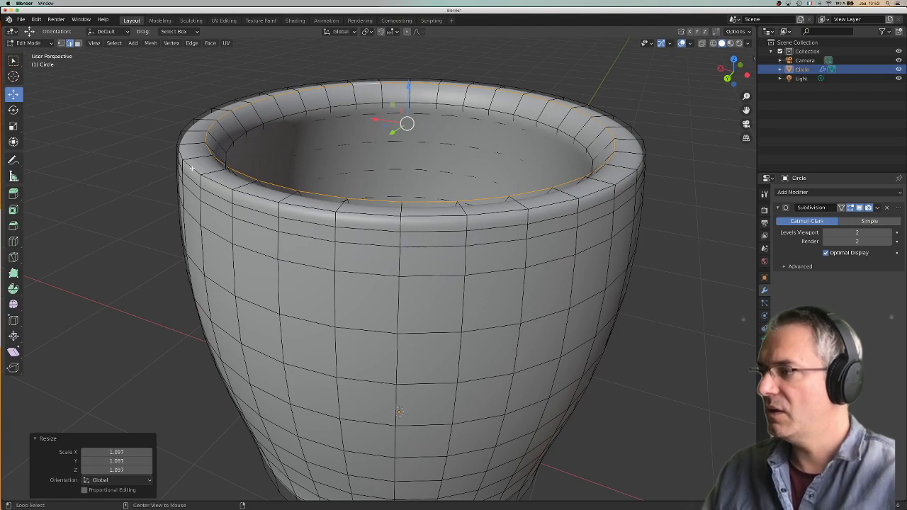
alt+click(194, 168)
key(s)
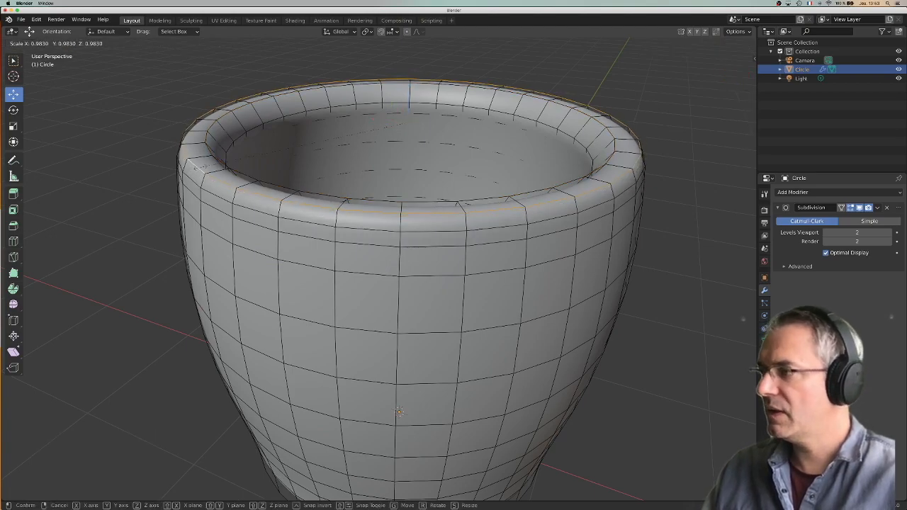
click(277, 135)
Add a loop cut around the lowest band of the outer wall and slid toward the base with a factor of about 0.712
middle_drag(277, 136, 381, 226)
scroll(352, 194, down, 3)
scroll(344, 241, up, 1)
scroll(308, 339, down, 1)
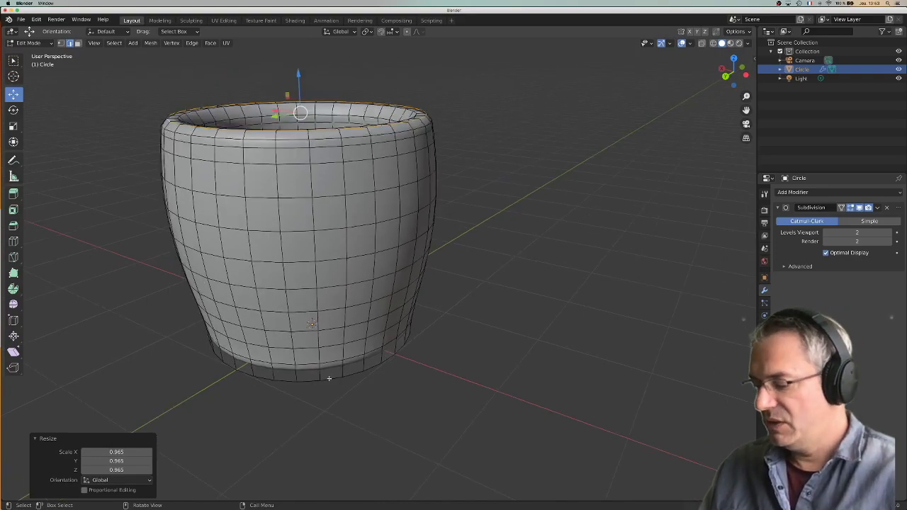
key(ctrl+r)
click(323, 369)
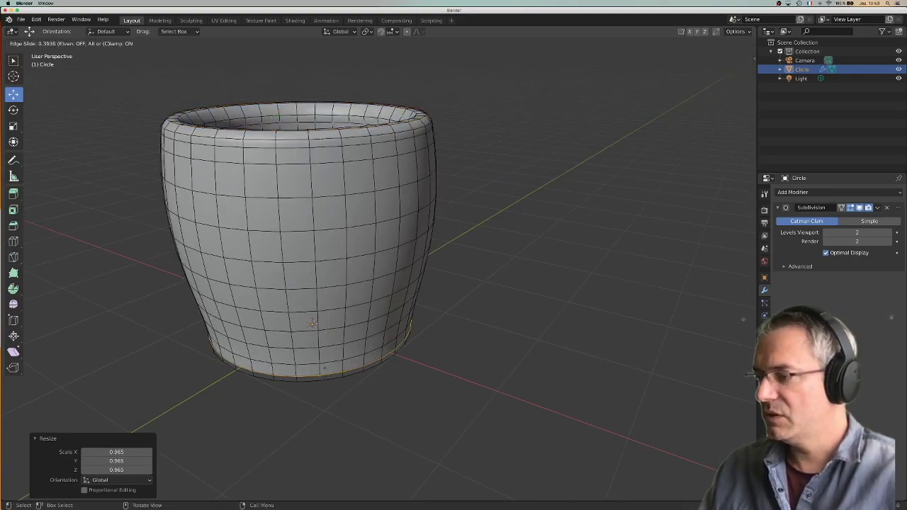
click(324, 370)
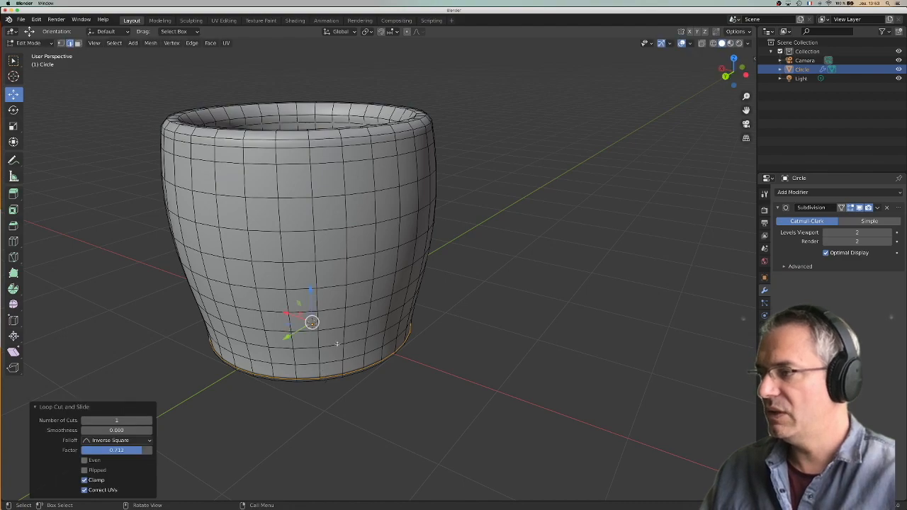
Select the cup's underside face in face select mode and inset it by about 0.117 m
middle_drag(337, 345, 318, 312)
key(ctrl+r)
key(Escape)
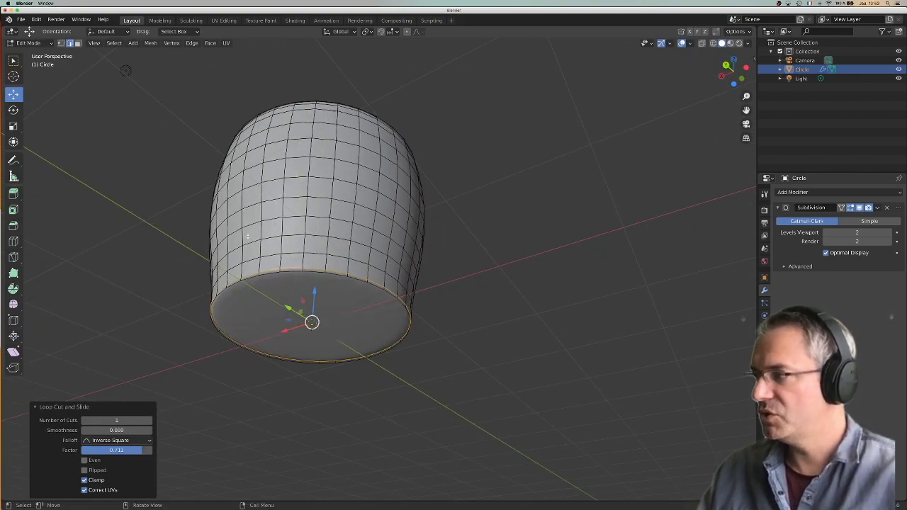
click(13, 211)
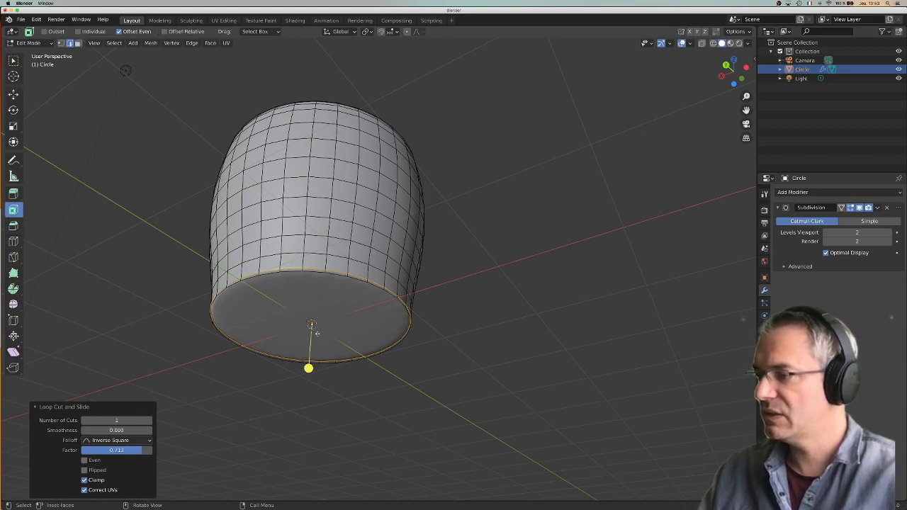
drag(309, 369, 311, 324)
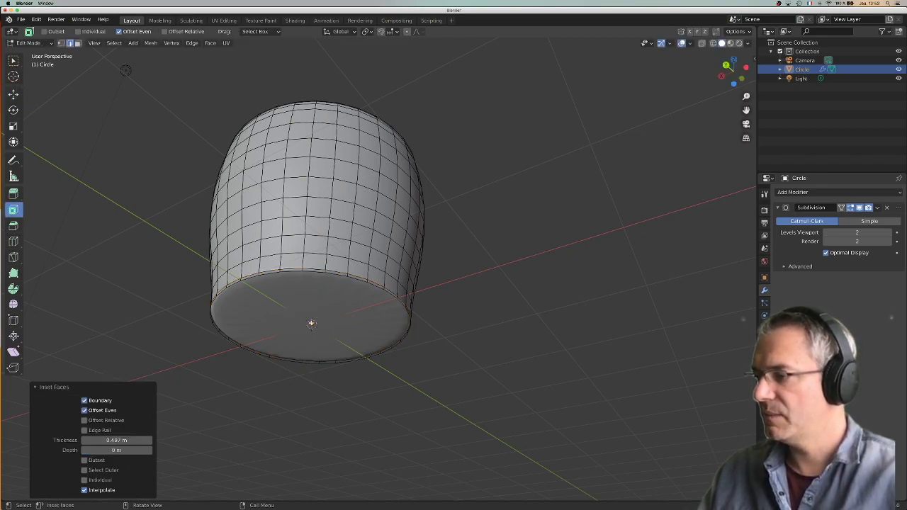
click(278, 285)
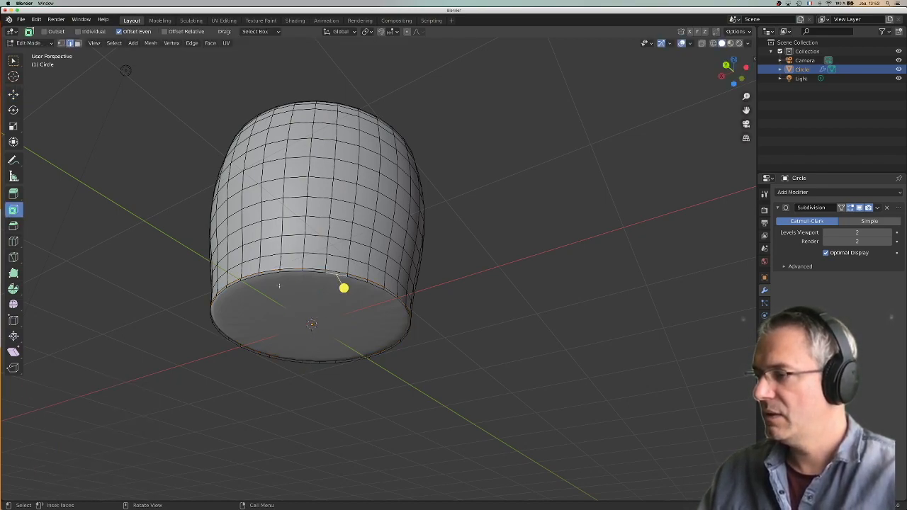
click(78, 43)
click(323, 298)
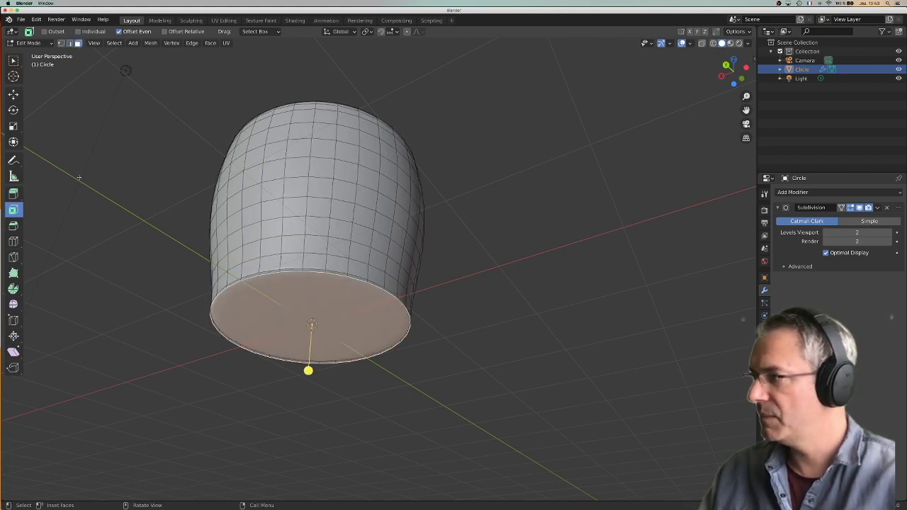
mouse_move(308, 369)
mouse_down()
mouse_move(308, 349)
mouse_move(308, 367)
mouse_up()
Extrude the inset underside face about 0.034 m into the cup and inset it again by about 0.275 m
key(e)
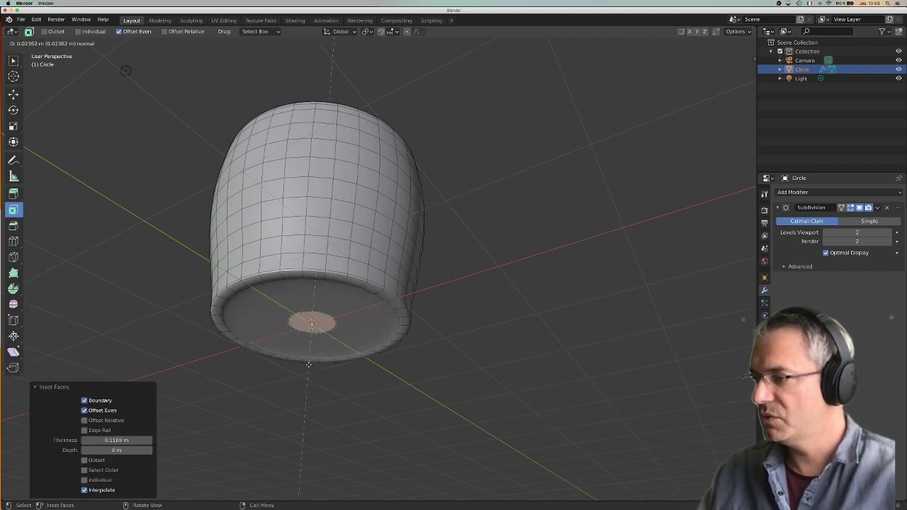
click(308, 365)
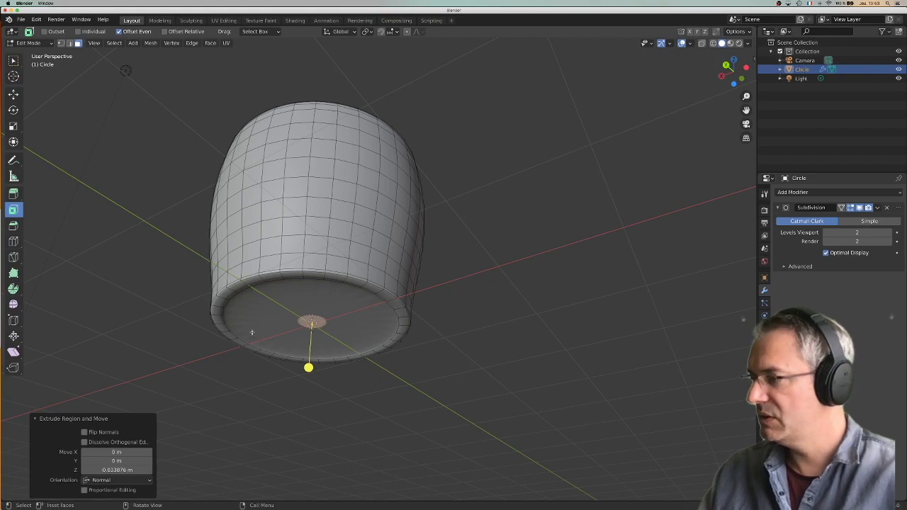
drag(308, 367, 262, 299)
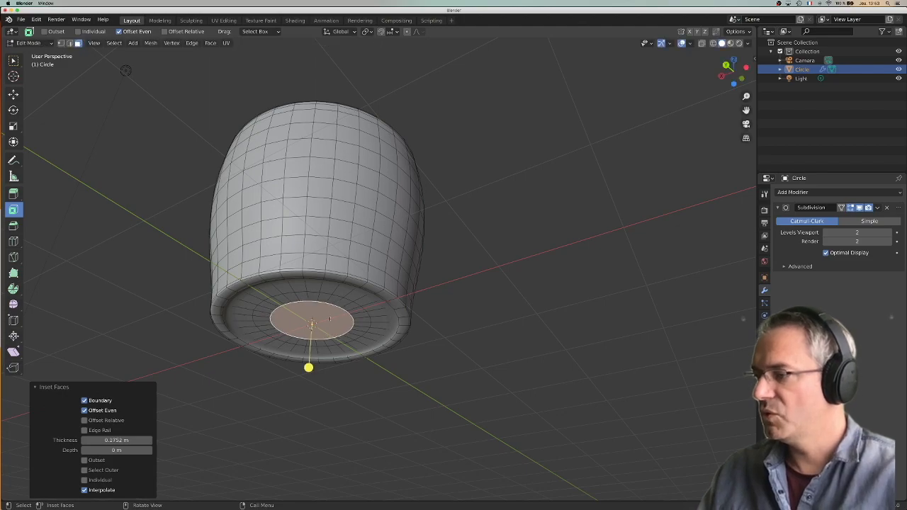
Inset the cup's inner bottom face by about 0.075 m, again by about 0.251 m, and once more toward the centre
middle_drag(464, 302, 427, 319)
click(281, 280)
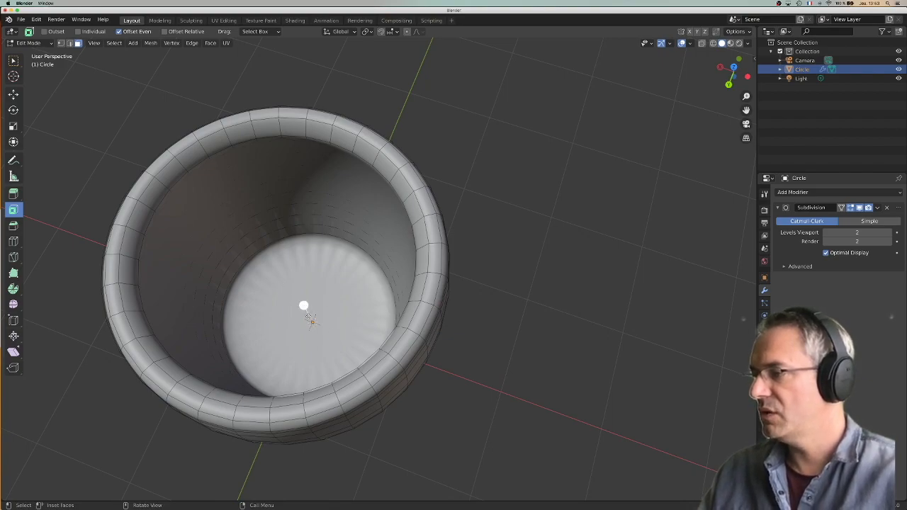
key(i)
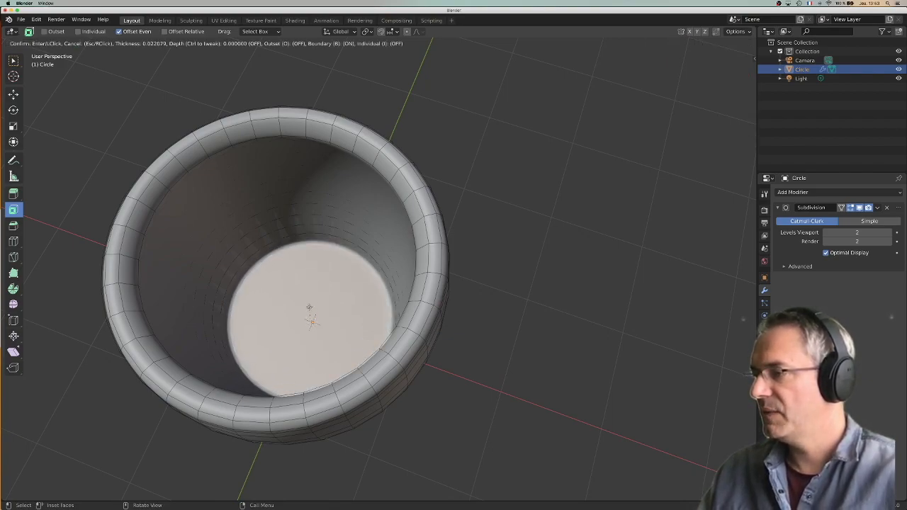
click(303, 305)
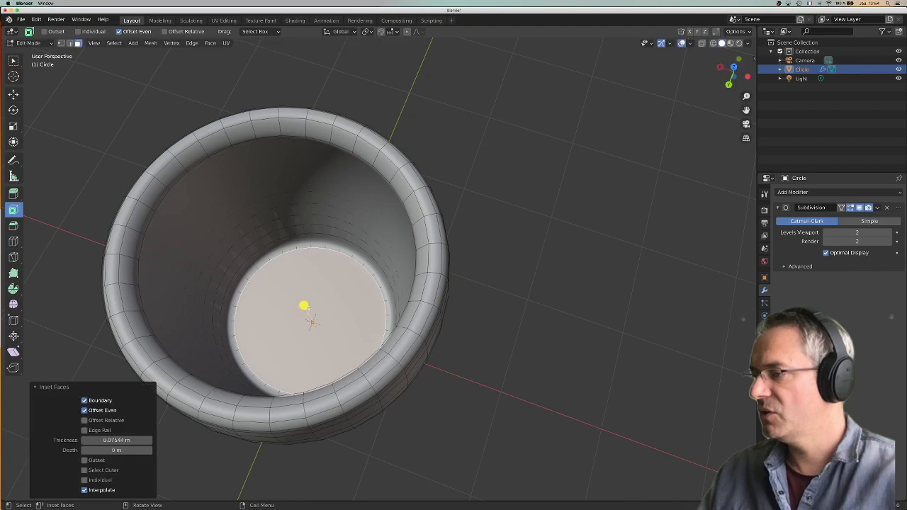
key(i)
click(304, 306)
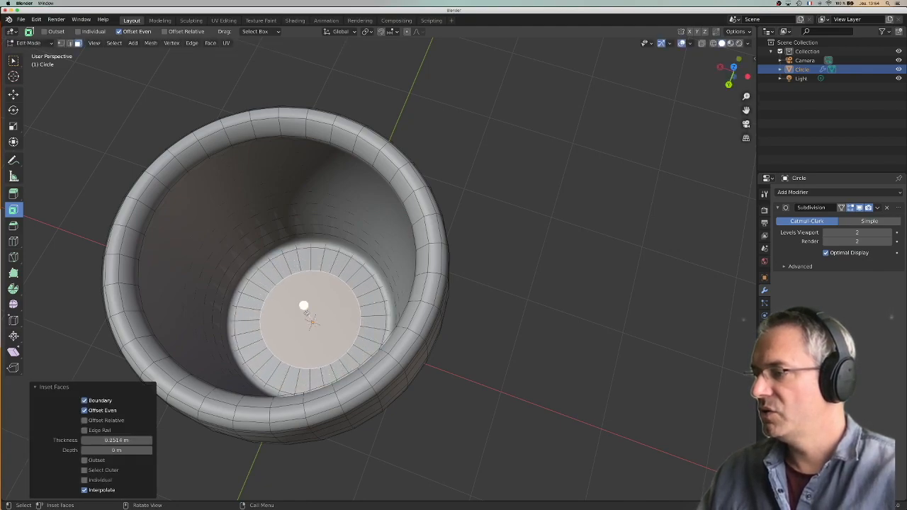
key(i)
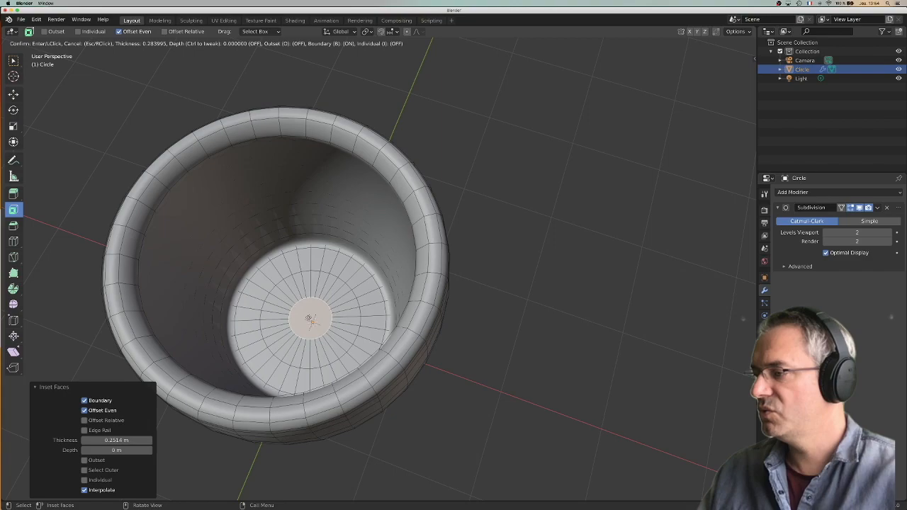
click(304, 305)
Extrude two adjacent faces high on the cup's outer wall about 0.27 m and rotate them about 11° around the global Y axis
middle_drag(398, 328, 389, 280)
middle_drag(389, 279, 415, 269)
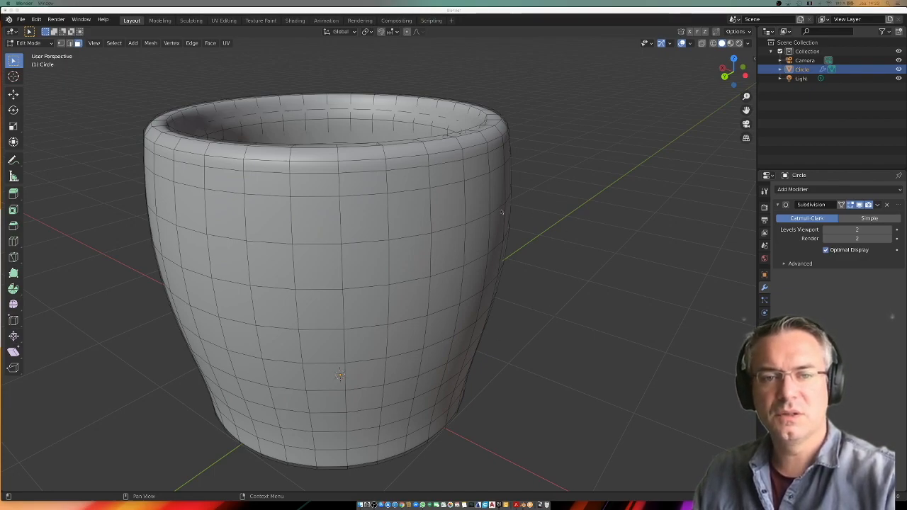
click(449, 250)
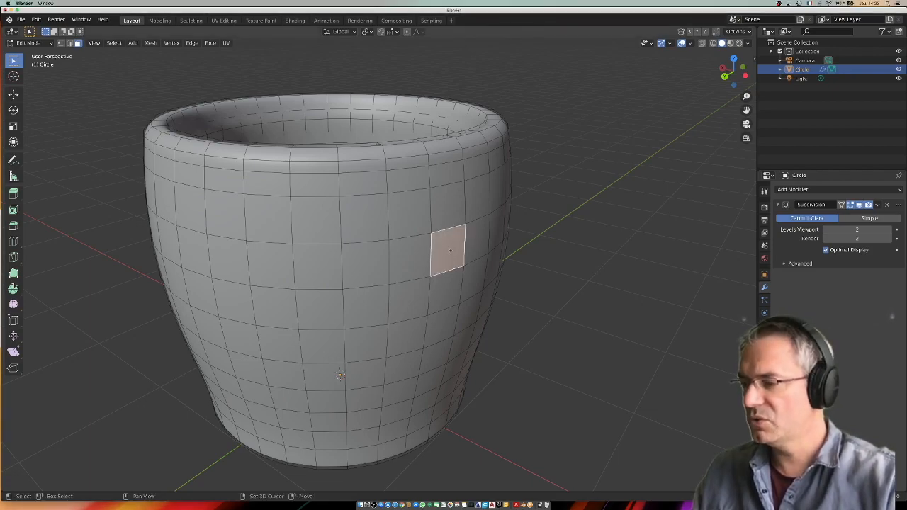
shift+click(474, 238)
middle_drag(474, 238, 451, 197)
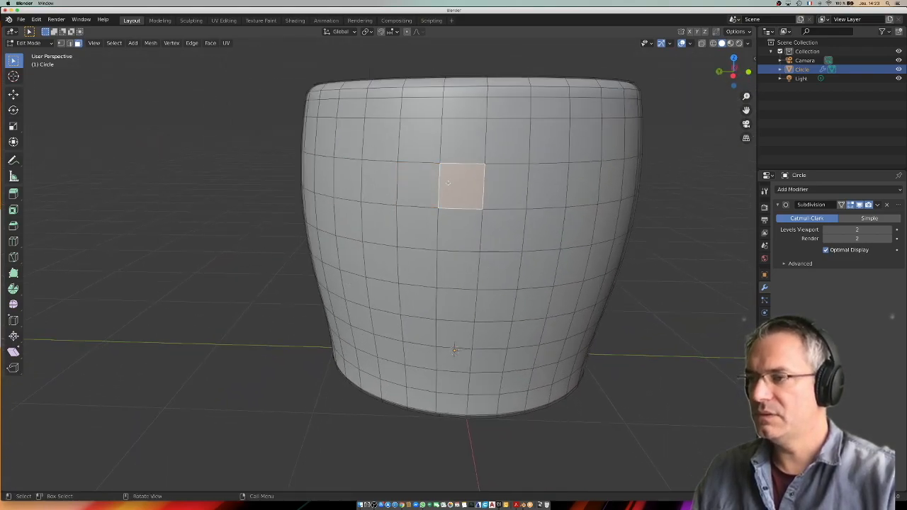
shift+click(505, 187)
middle_drag(472, 257, 464, 405)
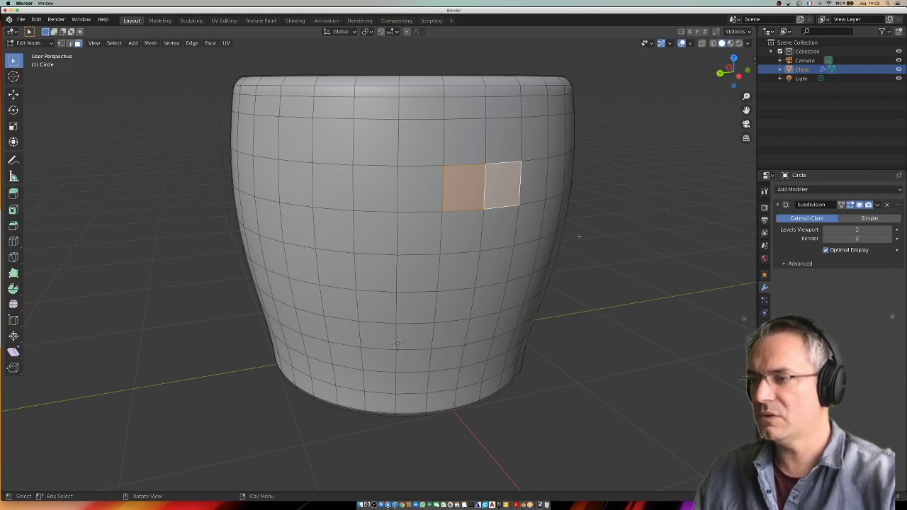
mouse_move(436, 303)
middle_down()
mouse_move(455, 320)
mouse_move(477, 303)
mouse_move(443, 309)
middle_up()
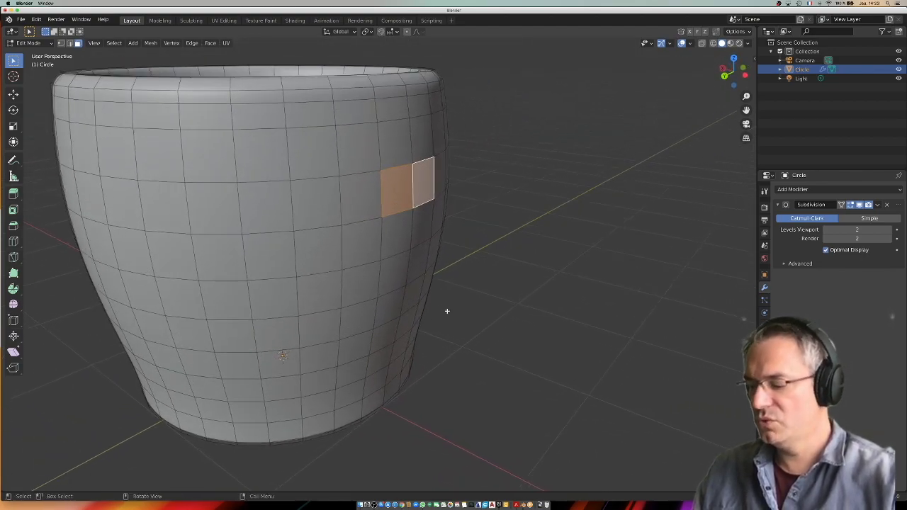
key(e)
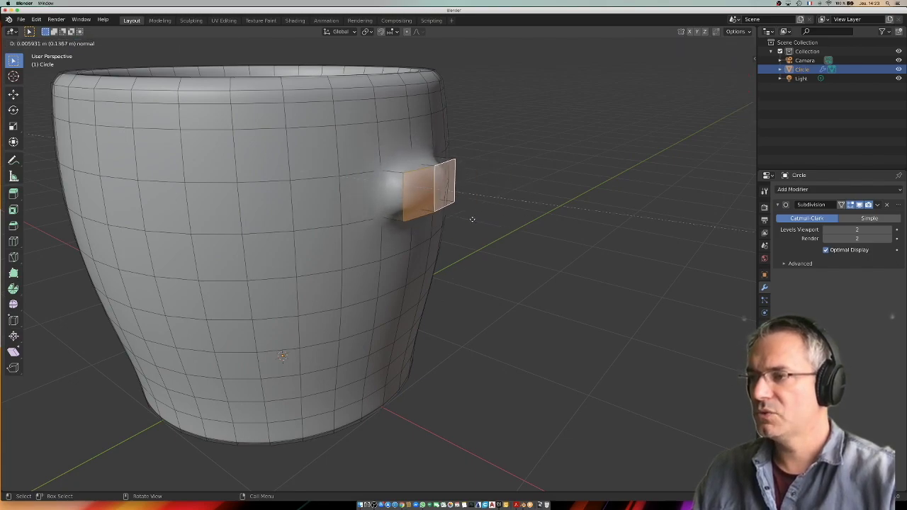
click(493, 228)
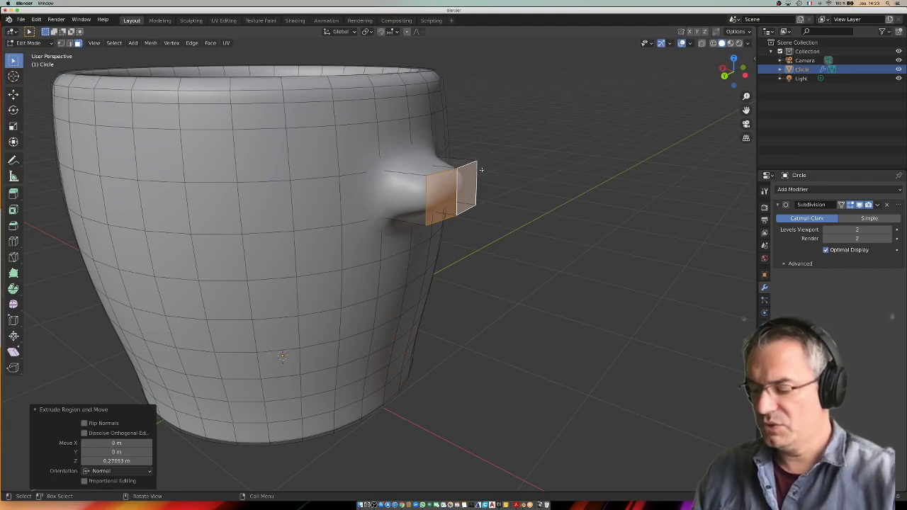
key(r)
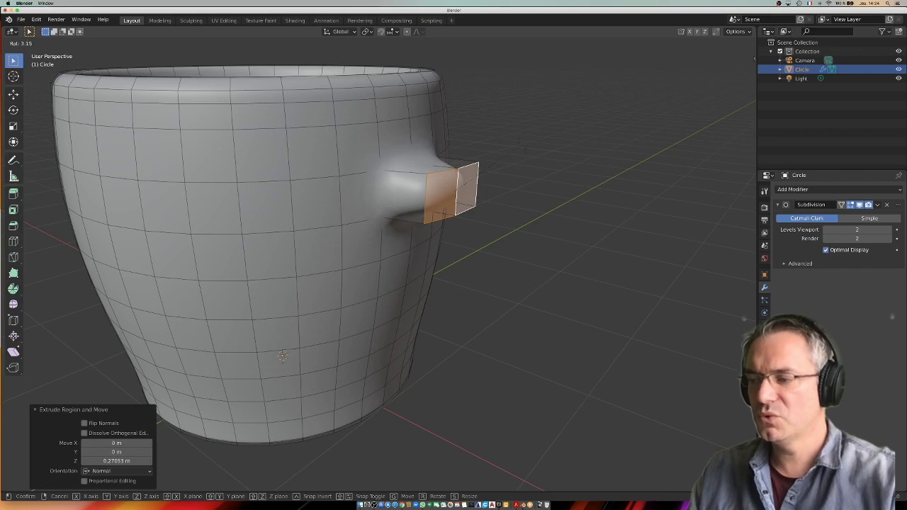
key(y)
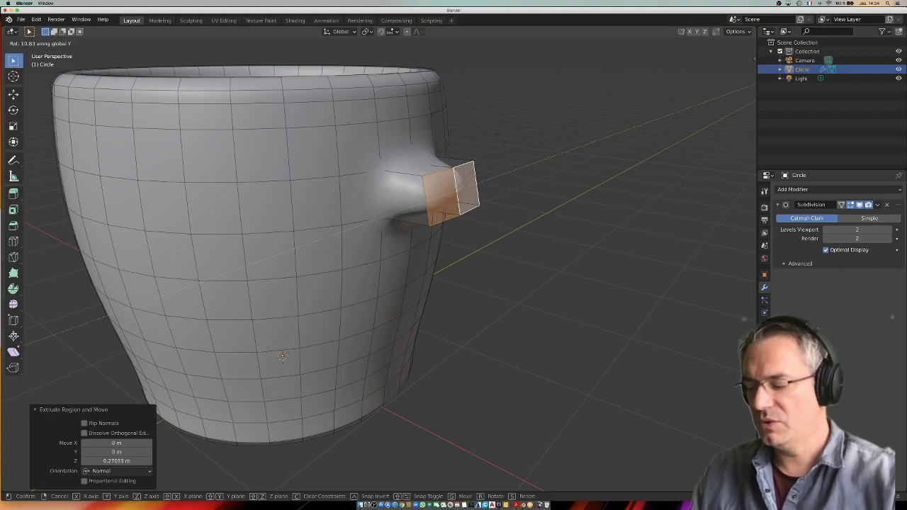
click(502, 138)
Extrude the upper stub's end faces about 0.22 m and rotate them -14.5° around the global Y axis
key(e)
click(541, 148)
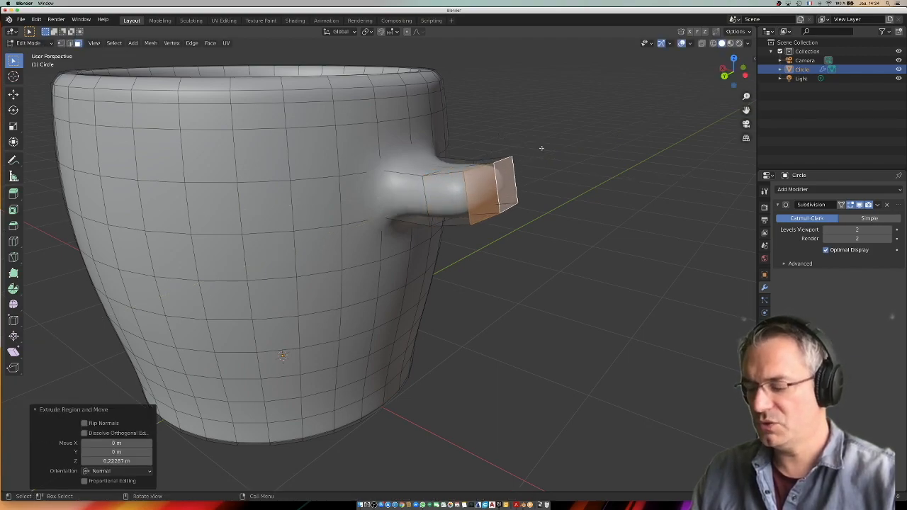
key(r)
key(y)
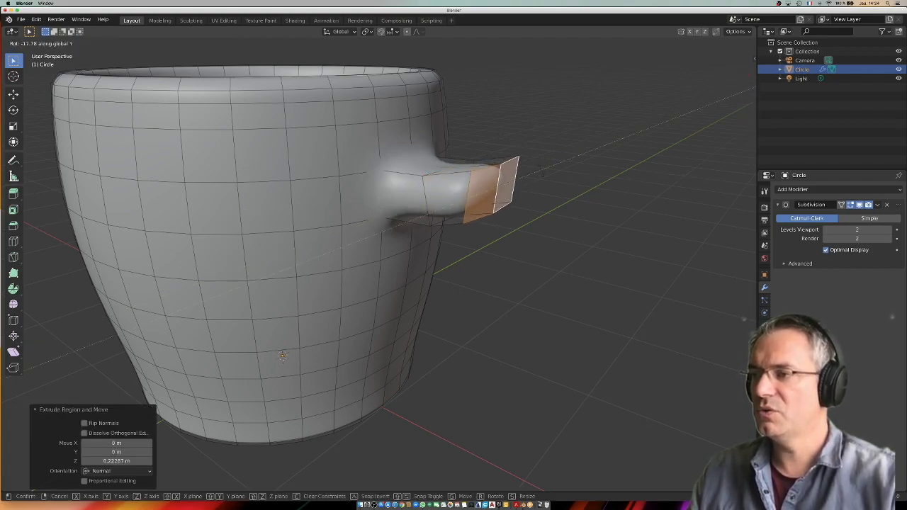
click(543, 183)
Extend the upper handle arm by extruding its end faces about 0.21 m and rotating them -16.3° around the global Y axis
key(e)
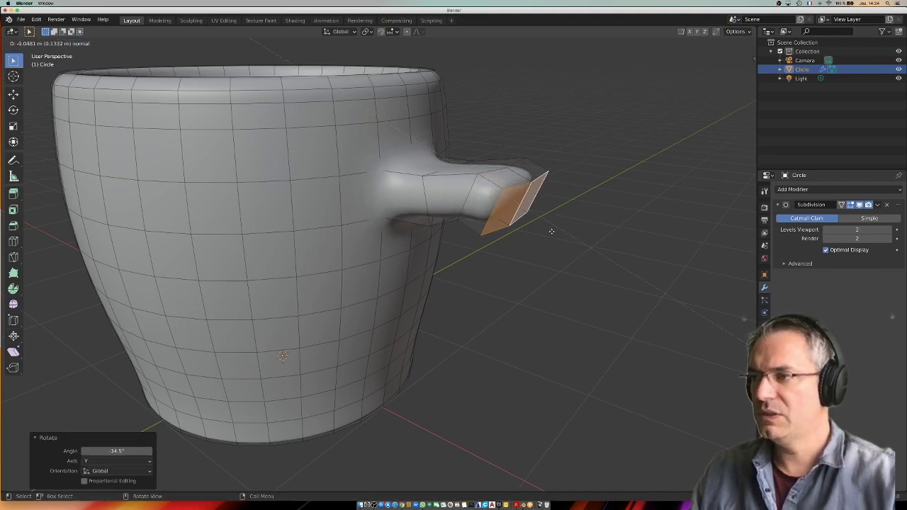
click(553, 241)
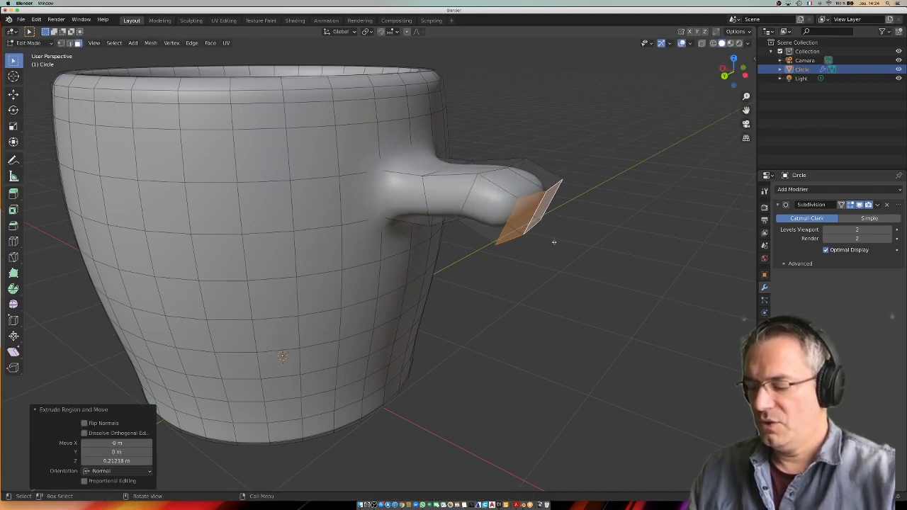
key(r)
key(y)
click(555, 277)
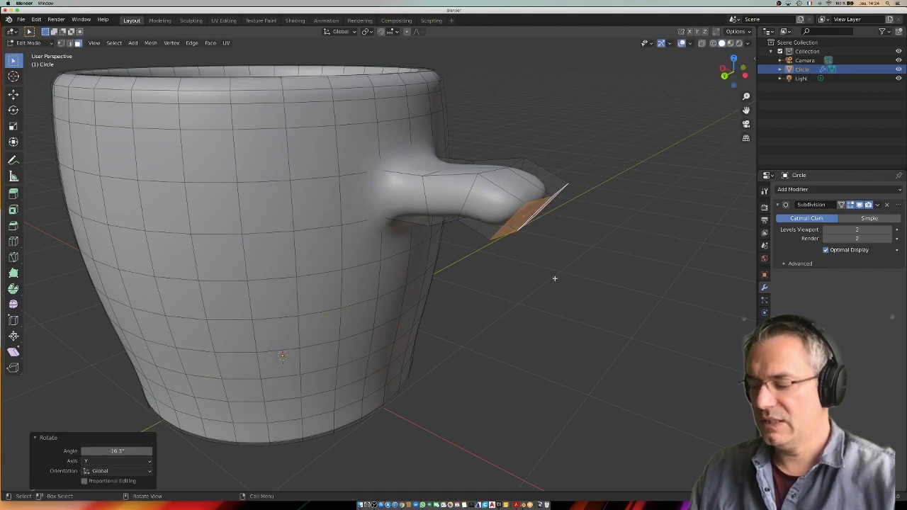
Extrude the upper handle arm's end faces about 0.32 m and rotate them -27.3° around the global Y axis
key(e)
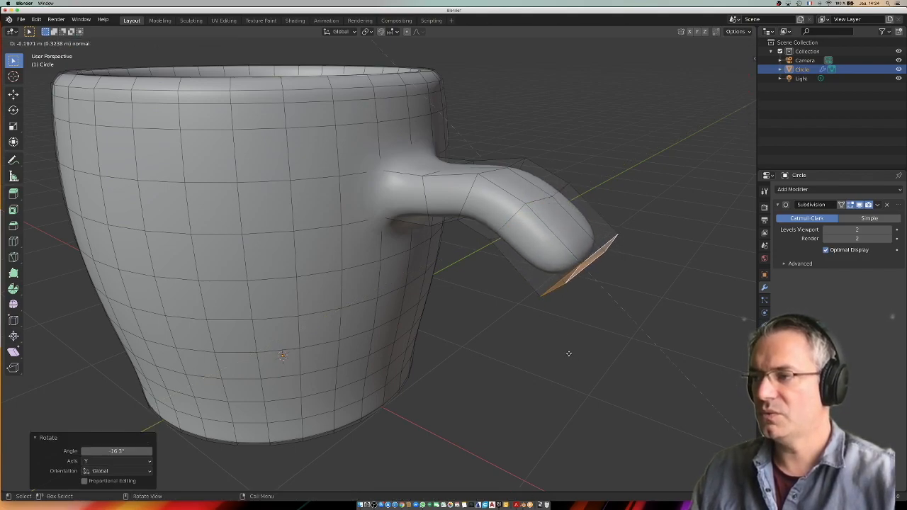
click(568, 353)
key(r)
key(y)
click(483, 395)
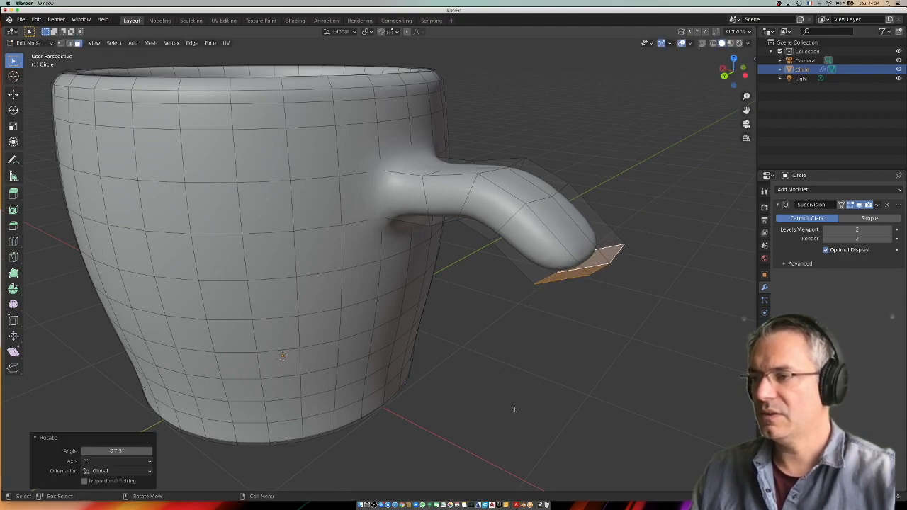
Select the two adjacent faces low on the outer wall below the upper arm and extrude them about 0.27 m
click(375, 362)
shift+click(399, 352)
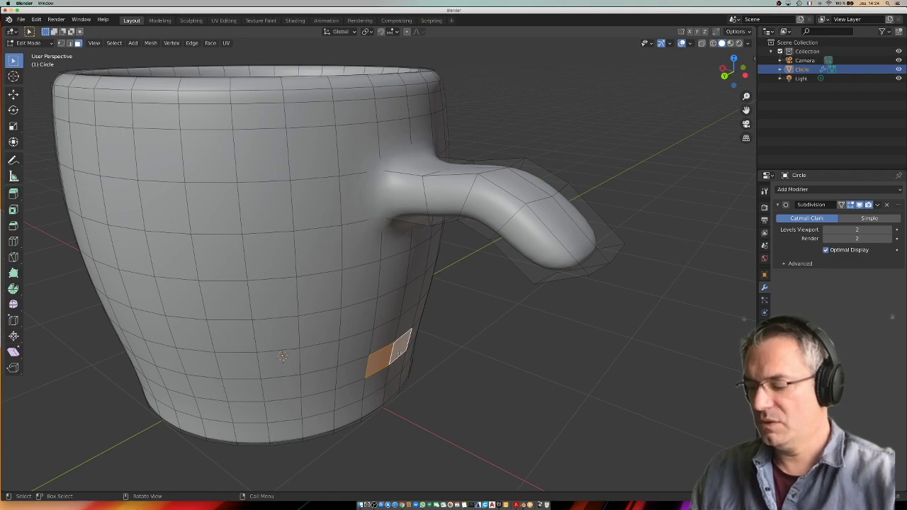
key(e)
click(434, 374)
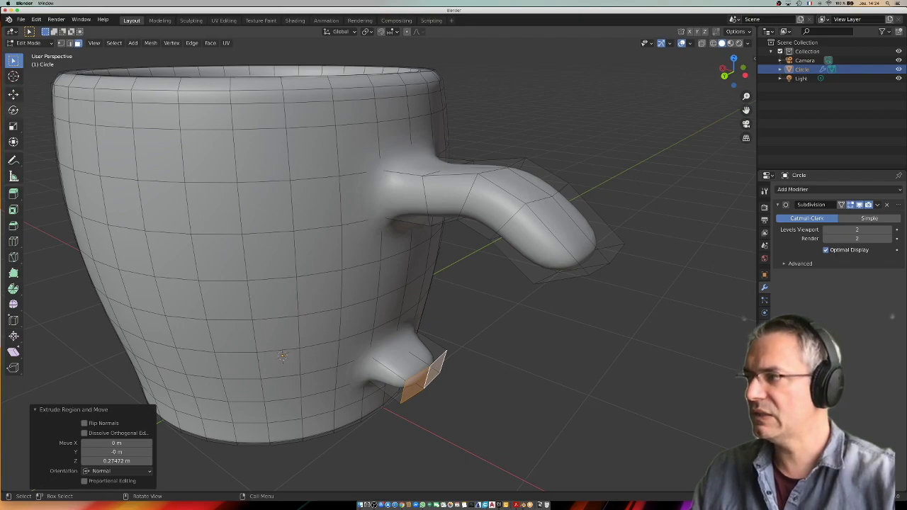
Rotate the lower stub's end faces upward and extrude them about 0.29 m
click(12, 109)
drag(456, 383, 459, 344)
key(e)
click(496, 324)
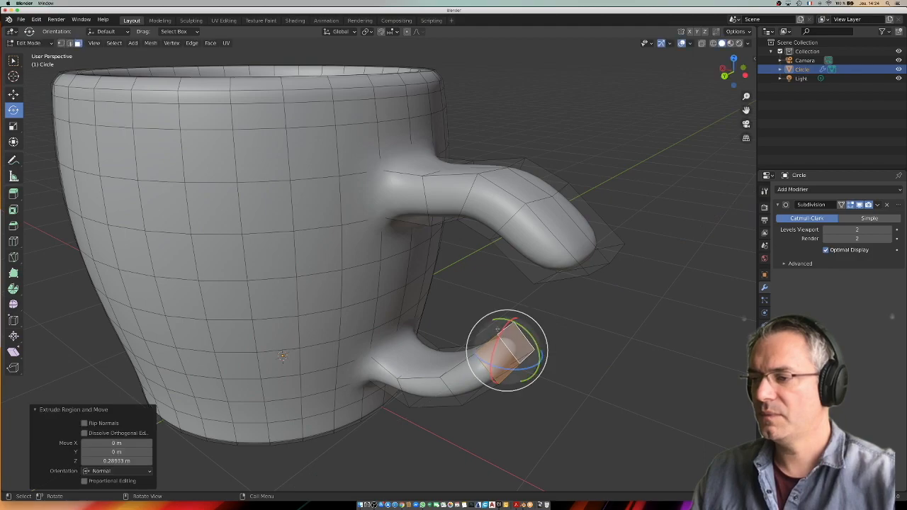
Rotate the lower arm's end faces 18.6° around the global Y axis and extrude them about 0.24 m toward the upper arm
drag(495, 324, 483, 319)
key(e)
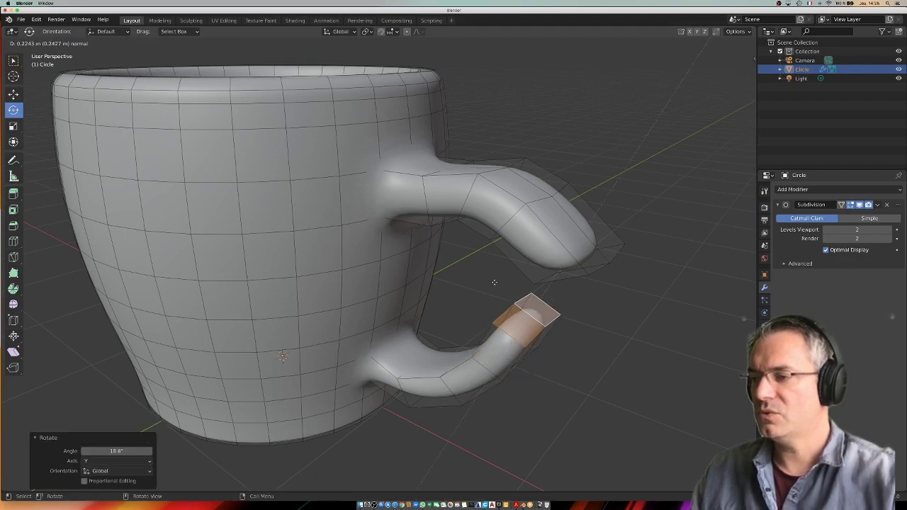
click(491, 281)
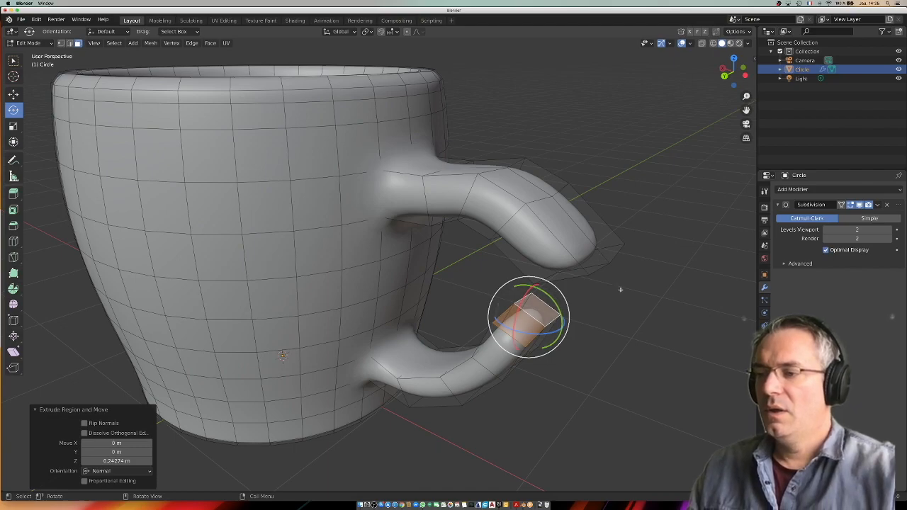
Select the upper arm's two end faces and move them about 0.16 m along the global X axis
middle_drag(601, 254, 471, 263)
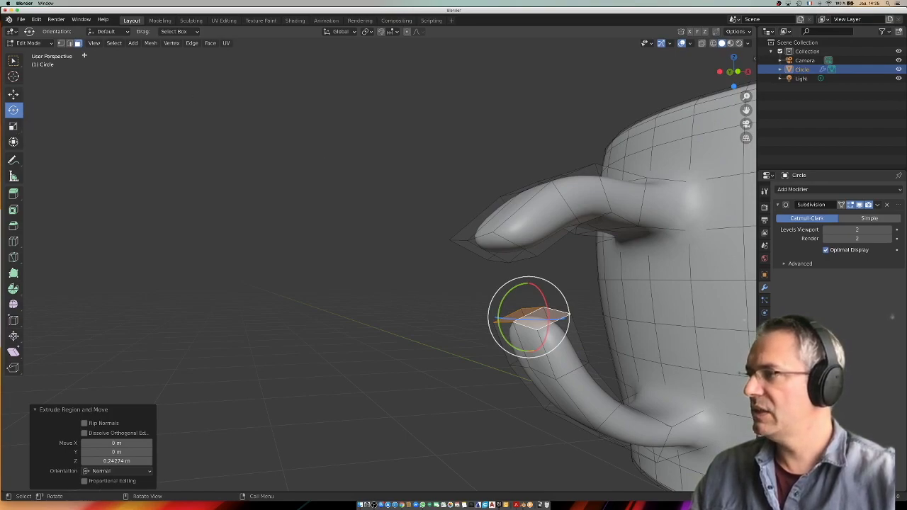
click(13, 60)
click(506, 252)
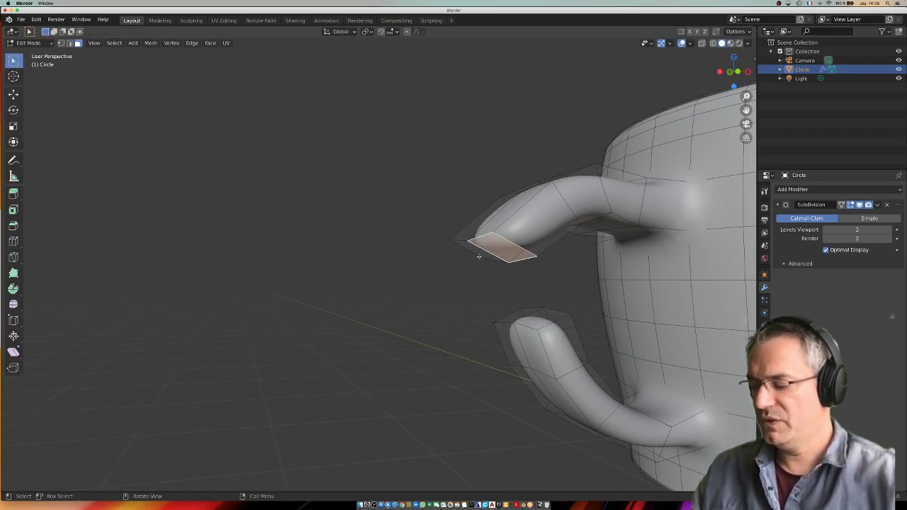
shift+click(479, 251)
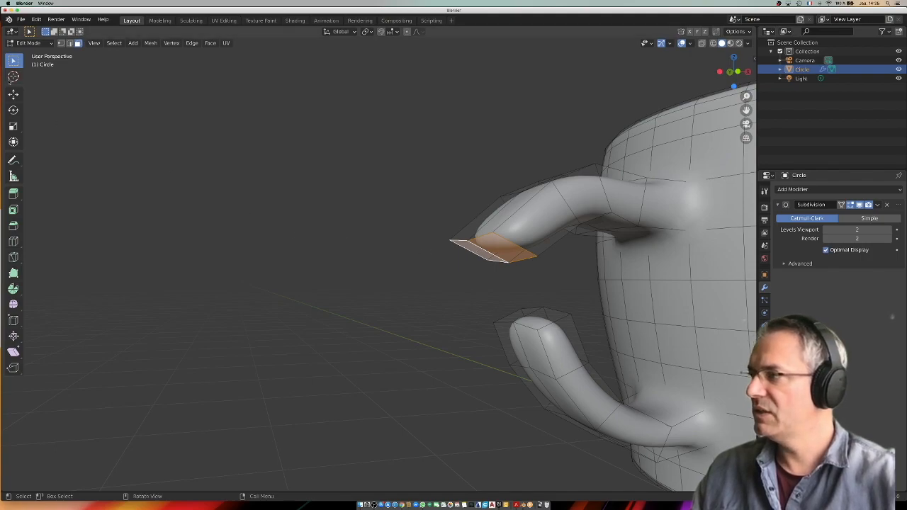
click(14, 93)
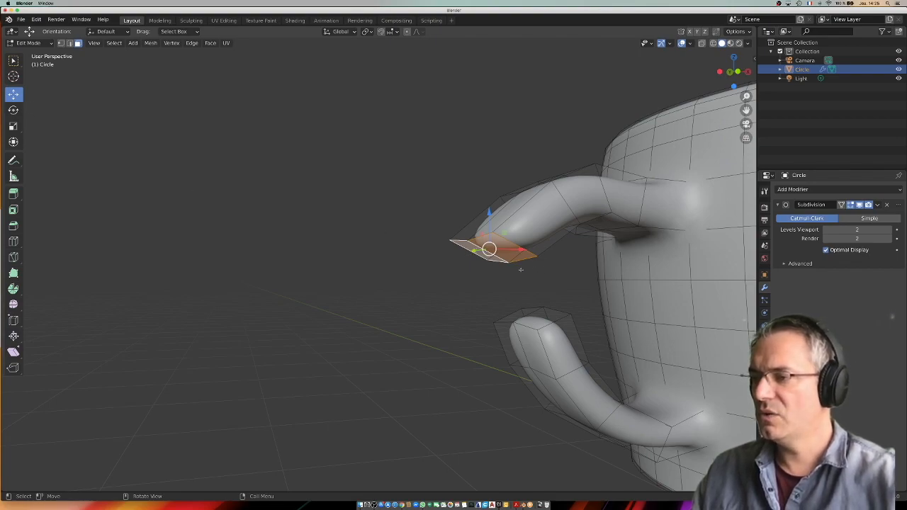
middle_drag(520, 270, 481, 274)
key(g)
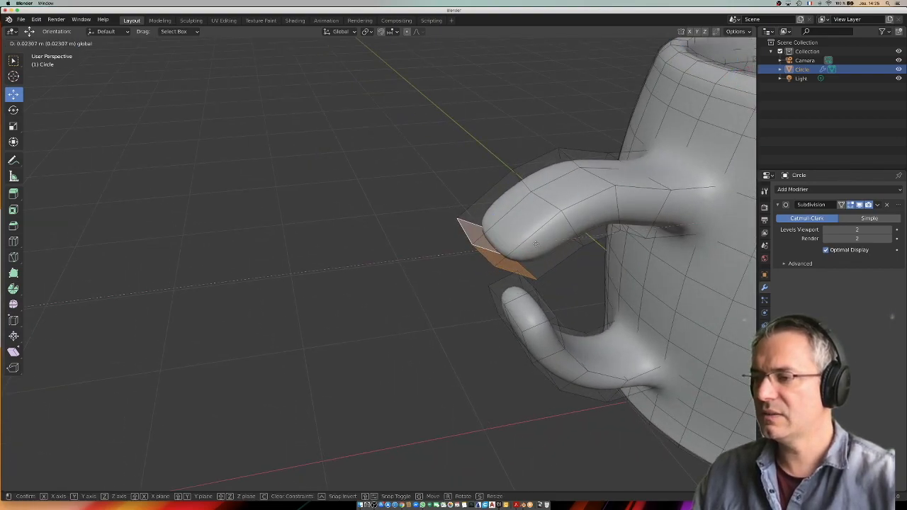
key(x)
click(582, 302)
middle_drag(582, 302, 573, 272)
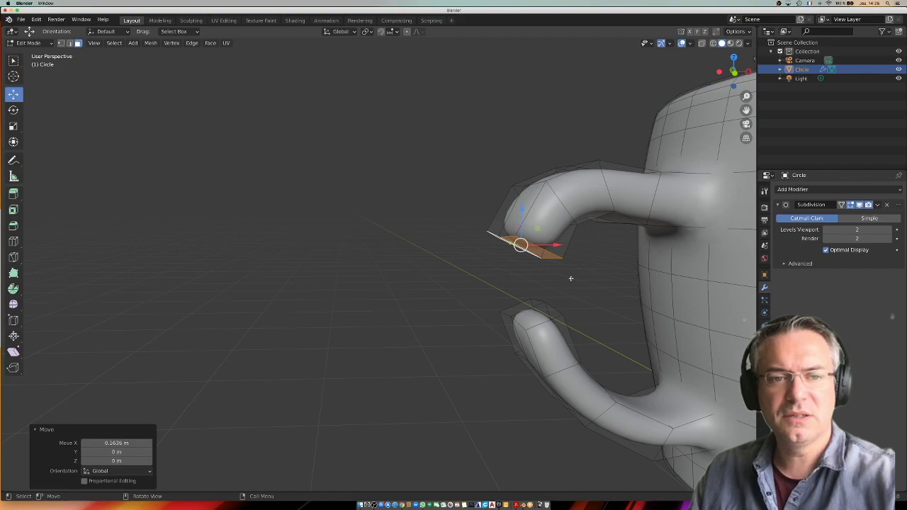
key(g)
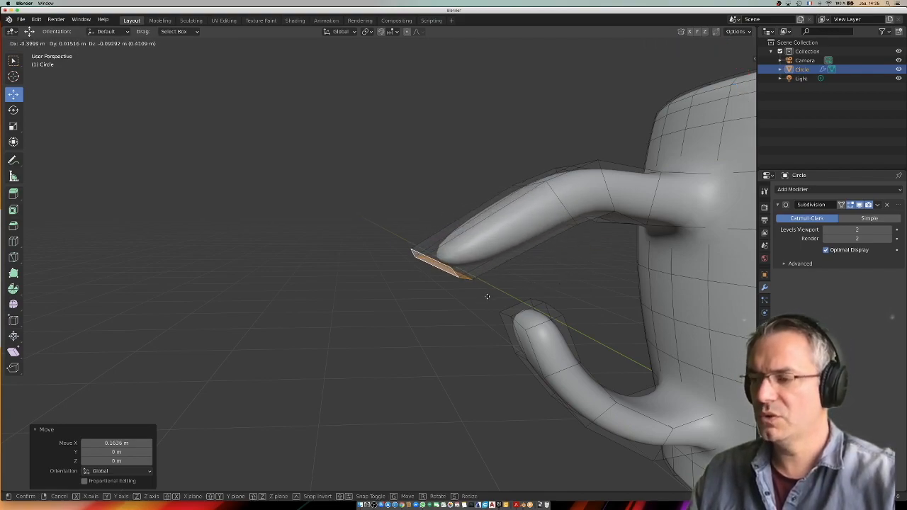
key(y)
key(x)
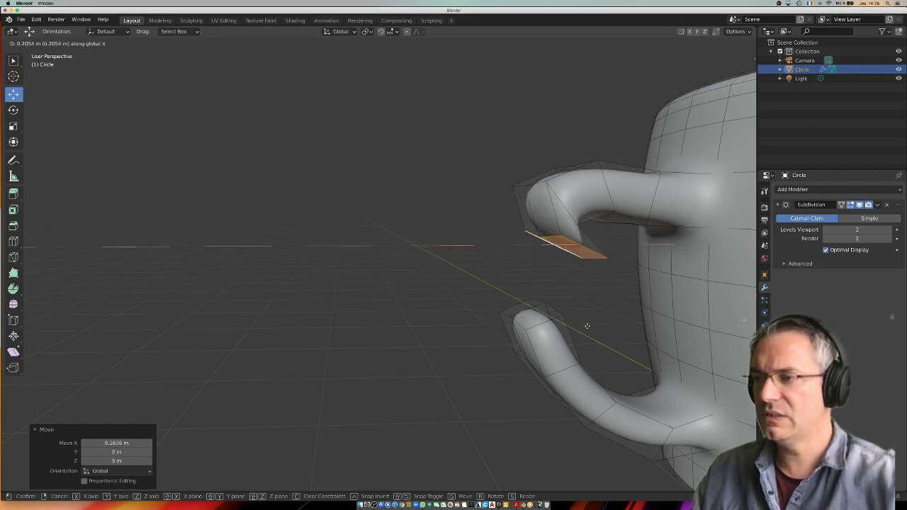
key(y)
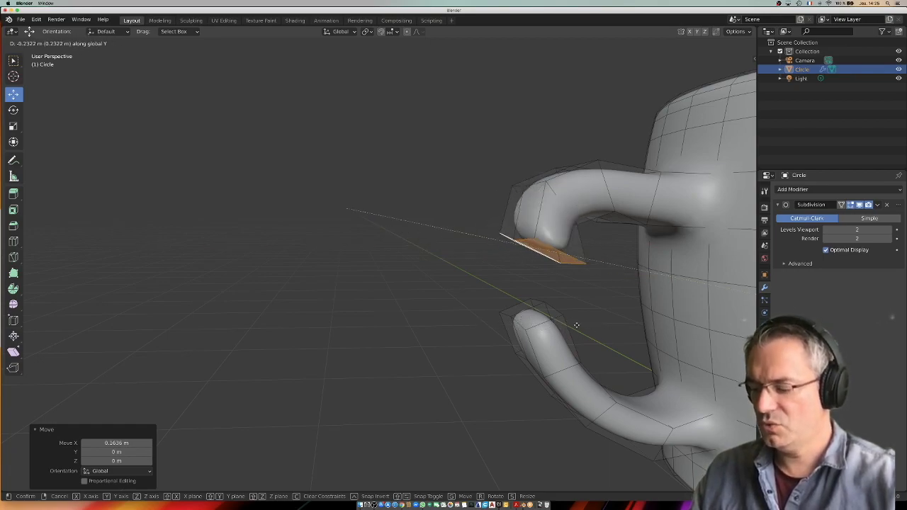
key(z)
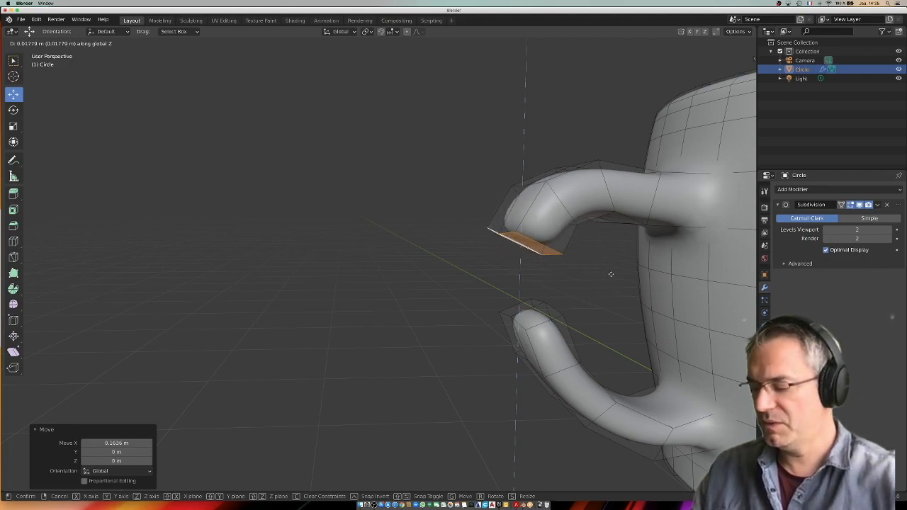
key(shift+z)
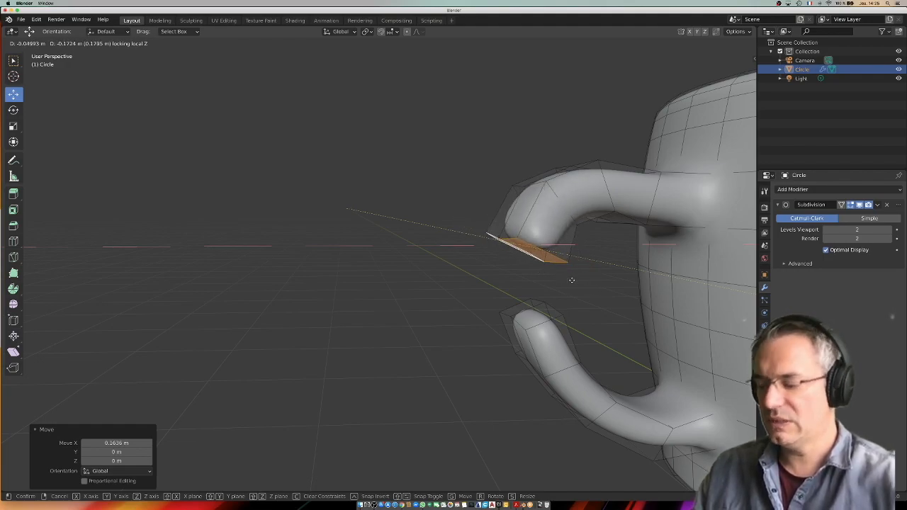
key(shift+y)
key(shift+y)
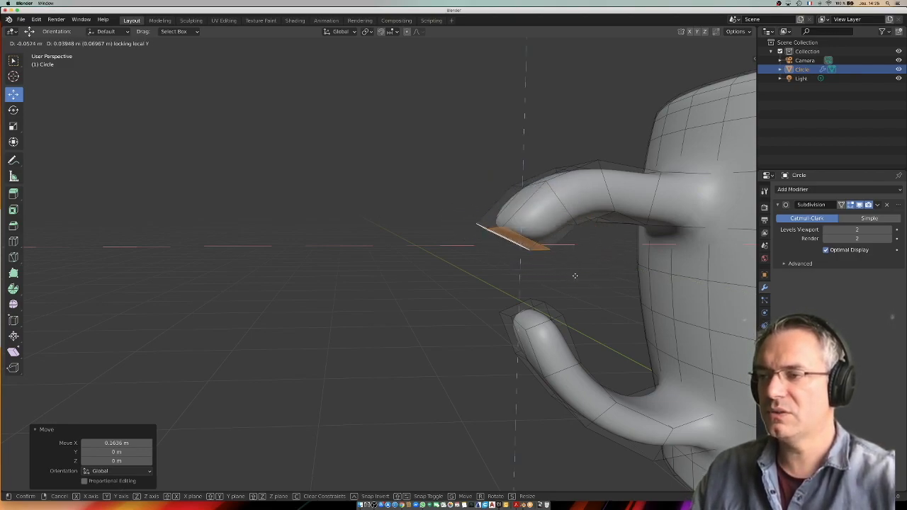
key(x)
key(x)
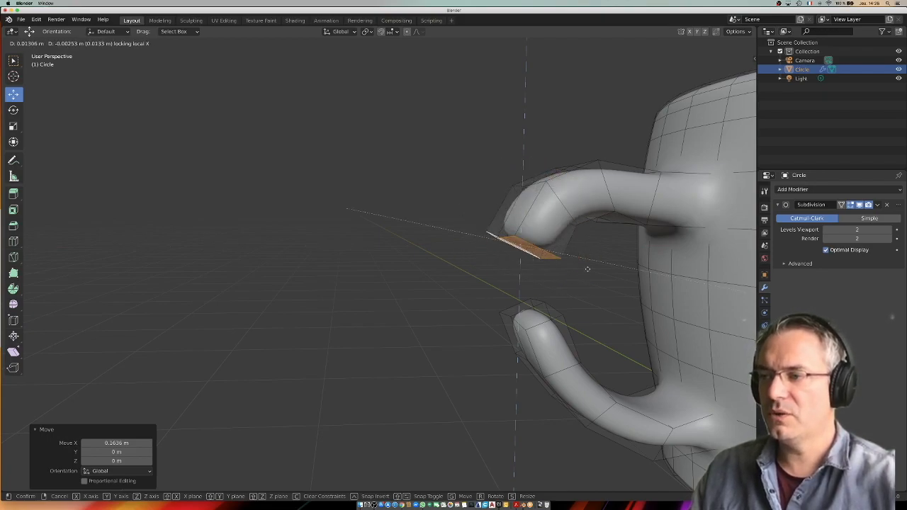
key(Escape)
Move the upper arm's end faces about 0.016 m along the global X axis and add the lower arm's end faces to the selection
drag(558, 244, 561, 245)
middle_drag(444, 381, 646, 430)
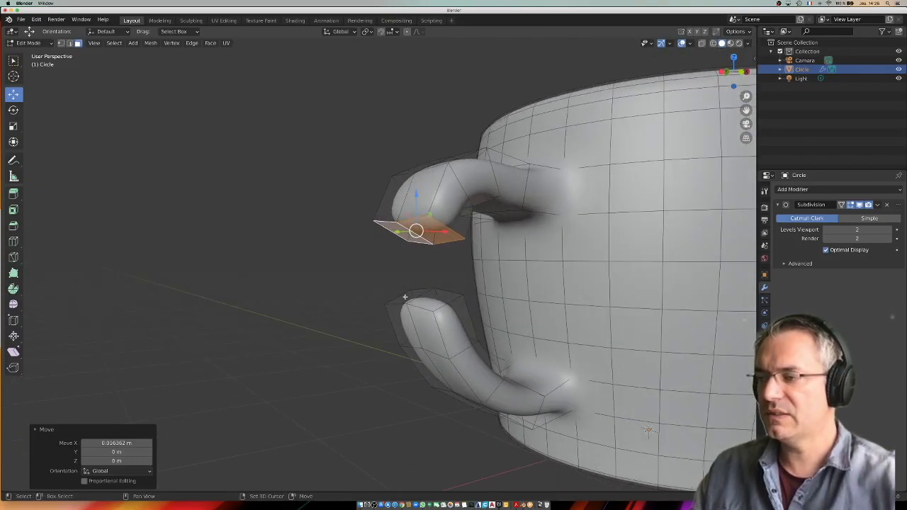
shift+click(425, 298)
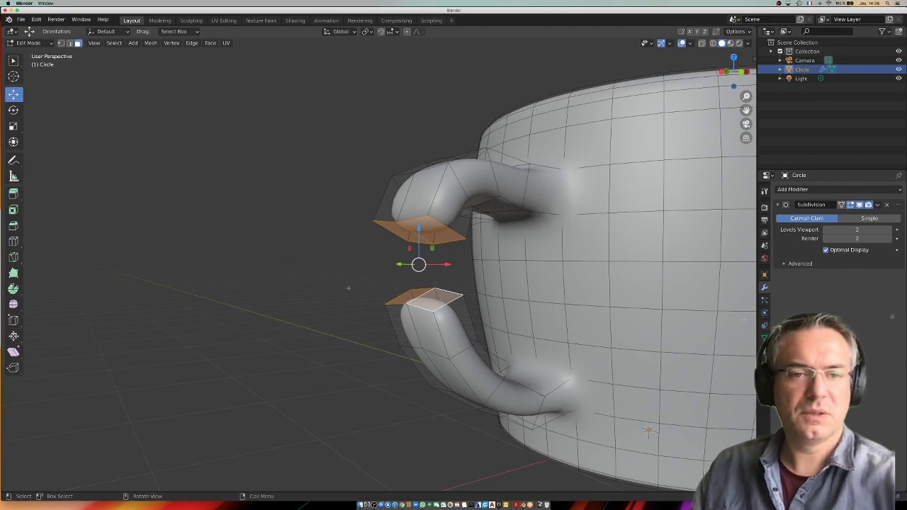
middle_drag(424, 292, 500, 305)
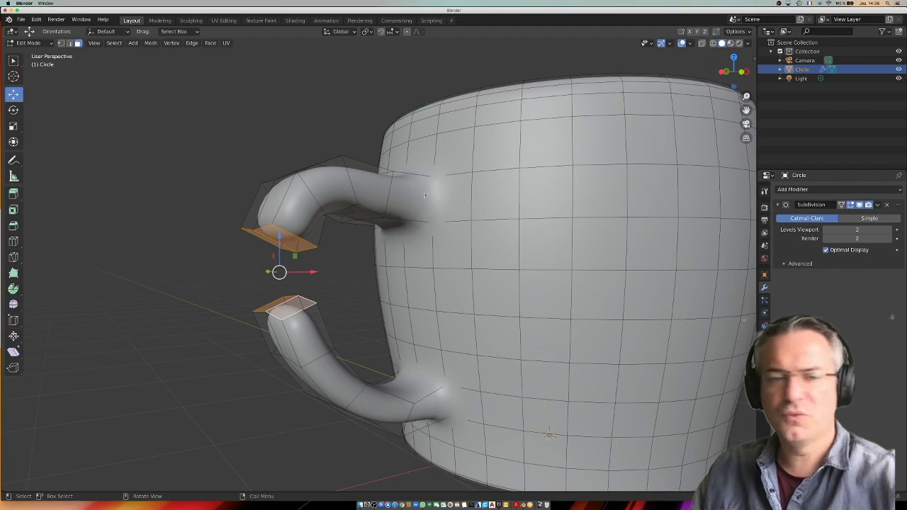
middle_drag(349, 191, 437, 222)
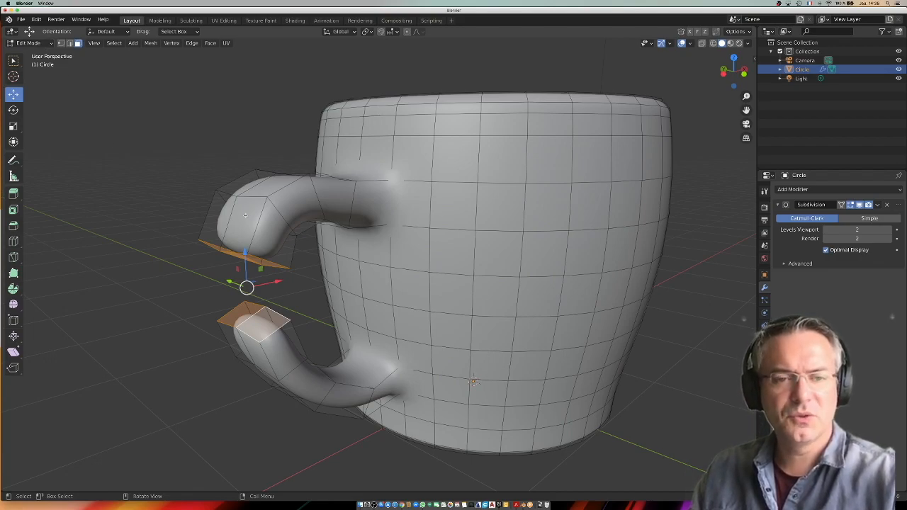
Examine the Input and Keymap preferences, including which action is assigned to the spacebar
click(37, 20)
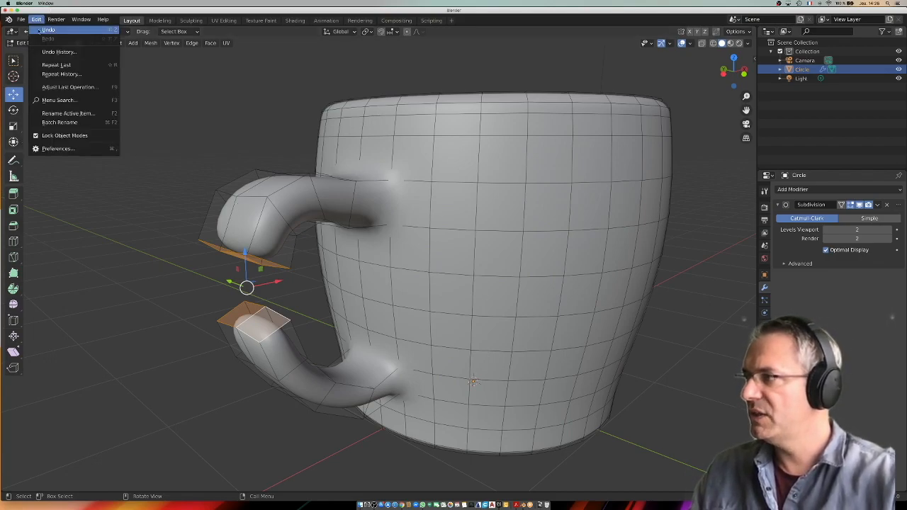
click(57, 148)
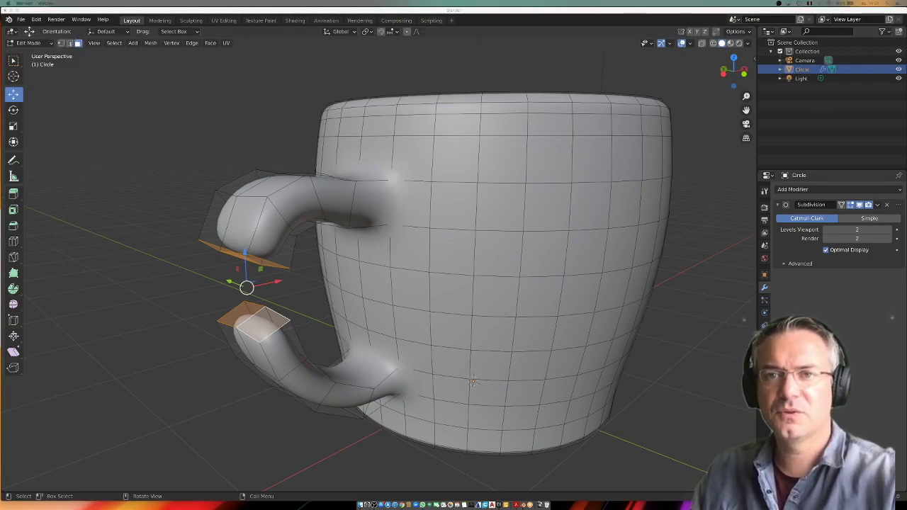
drag(519, 162, 500, 145)
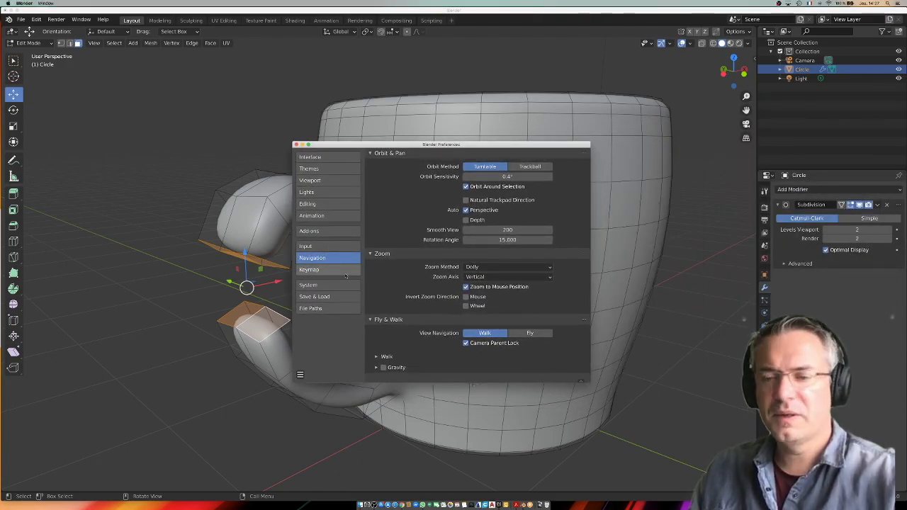
click(307, 246)
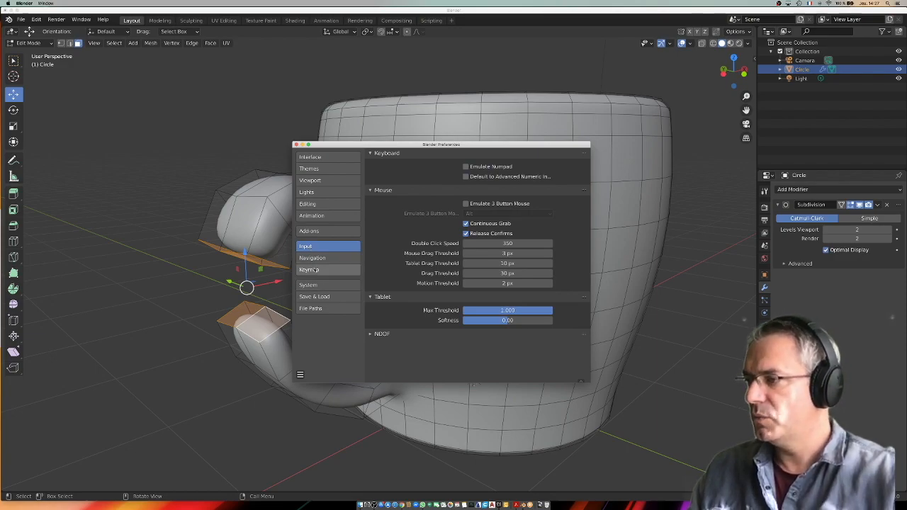
click(311, 270)
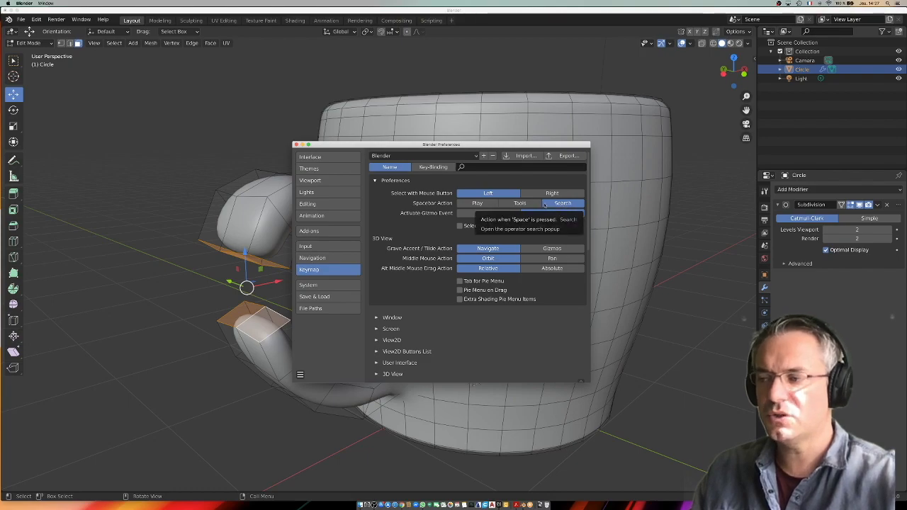
click(296, 145)
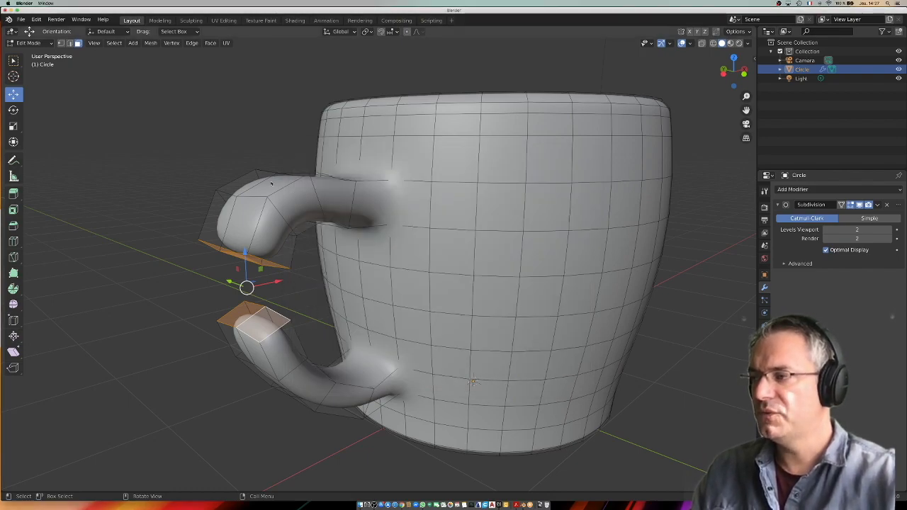
Connect the end faces of the upper and lower arms with Bridge Edge Loops to close the handle
key(space)
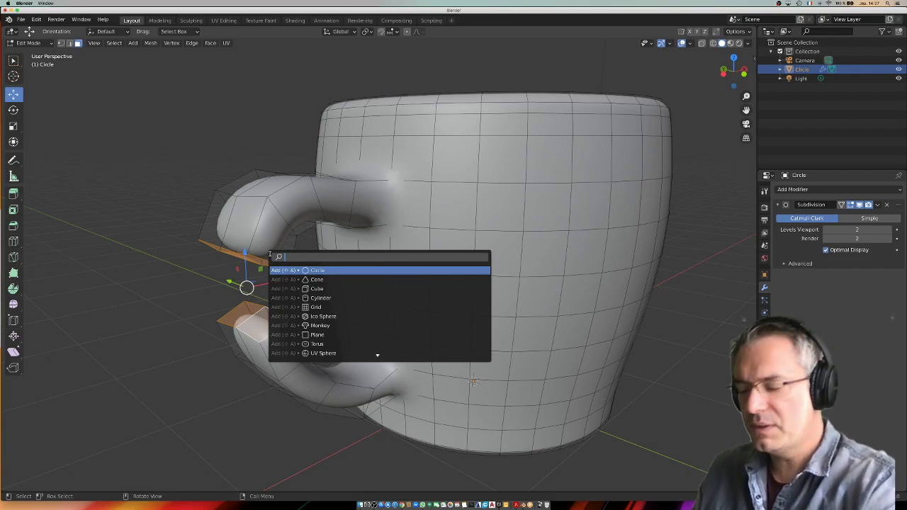
text(bridg)
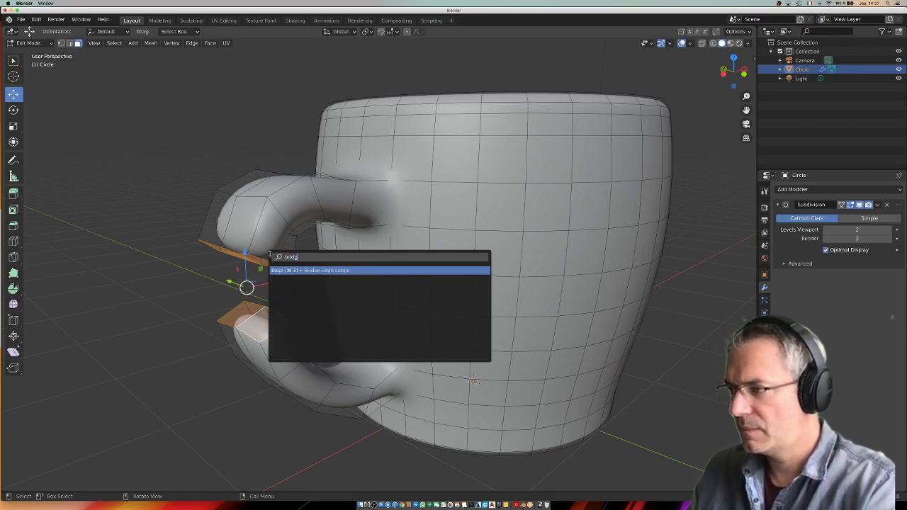
click(294, 270)
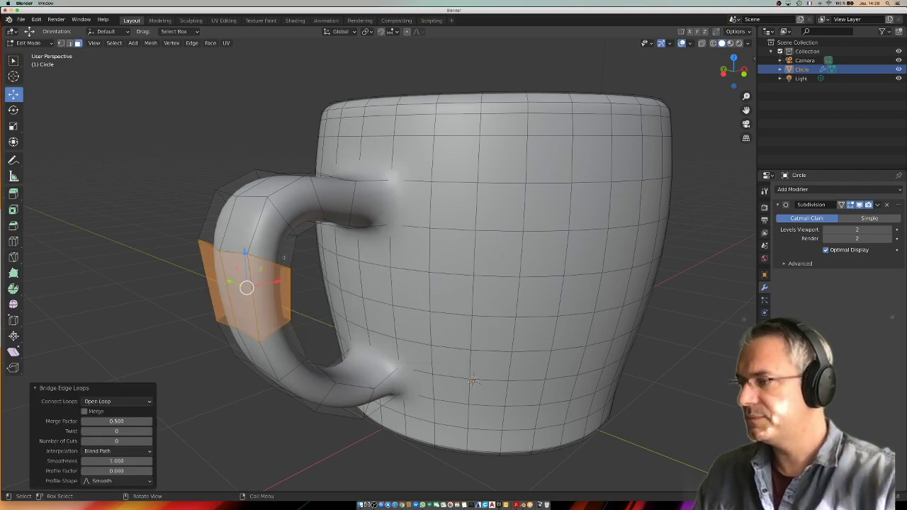
With smooth proportional editing at size 0.68, move the bridged handle section about 0.073 m along global X and slightly down along Z
middle_drag(213, 328, 478, 285)
scroll(481, 265, up, 1)
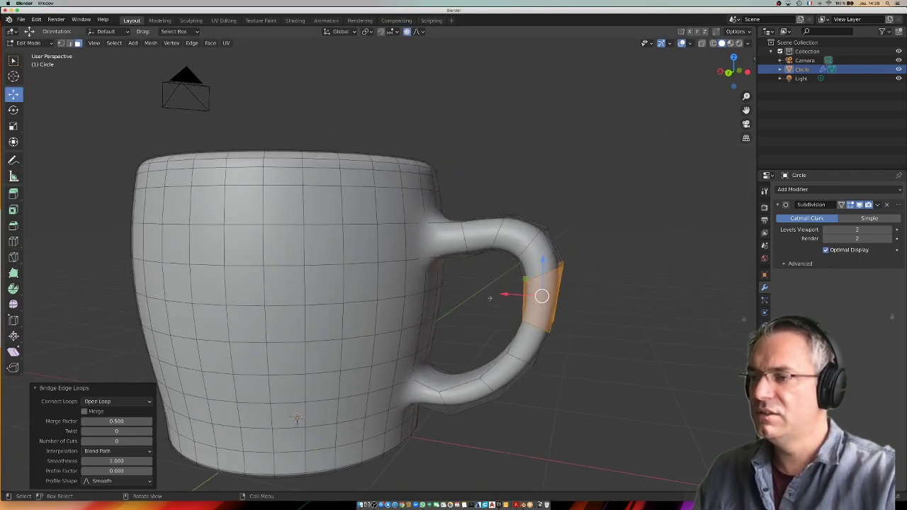
key(g)
scroll(509, 293, up, 3)
scroll(509, 293, up, 3)
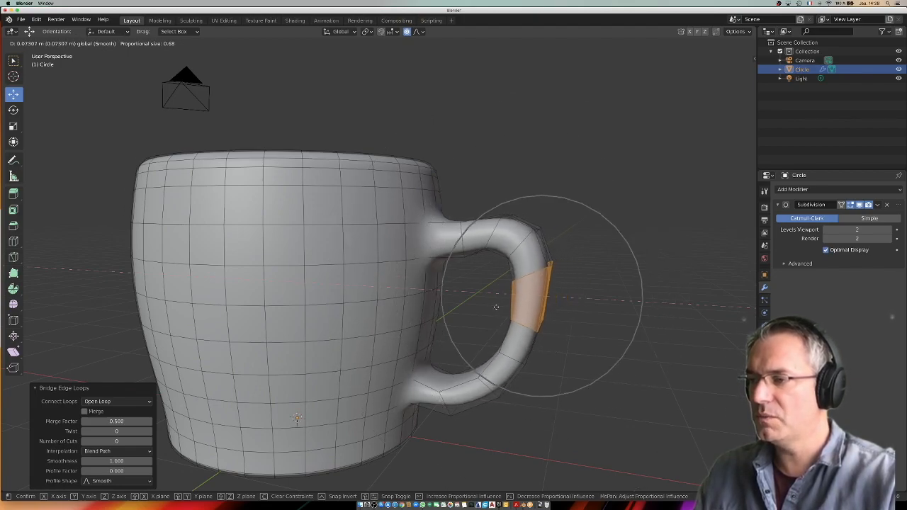
click(497, 307)
key(g)
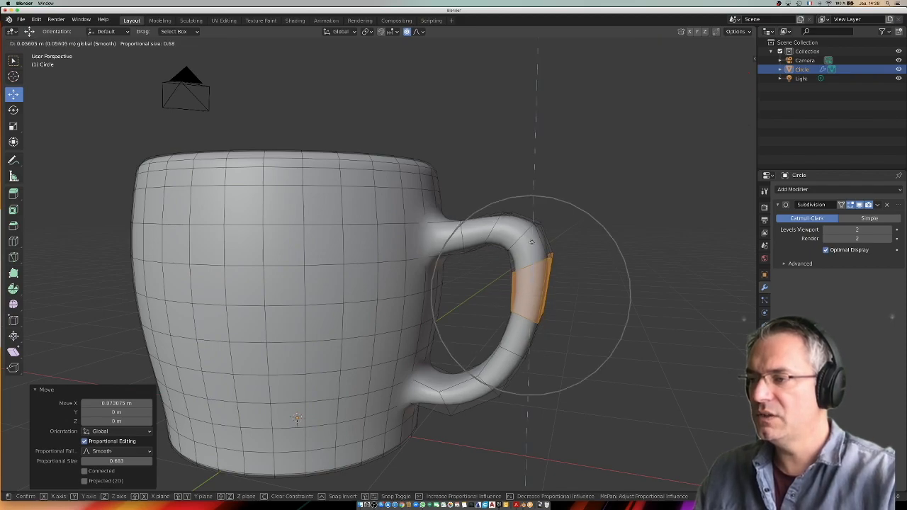
key(z)
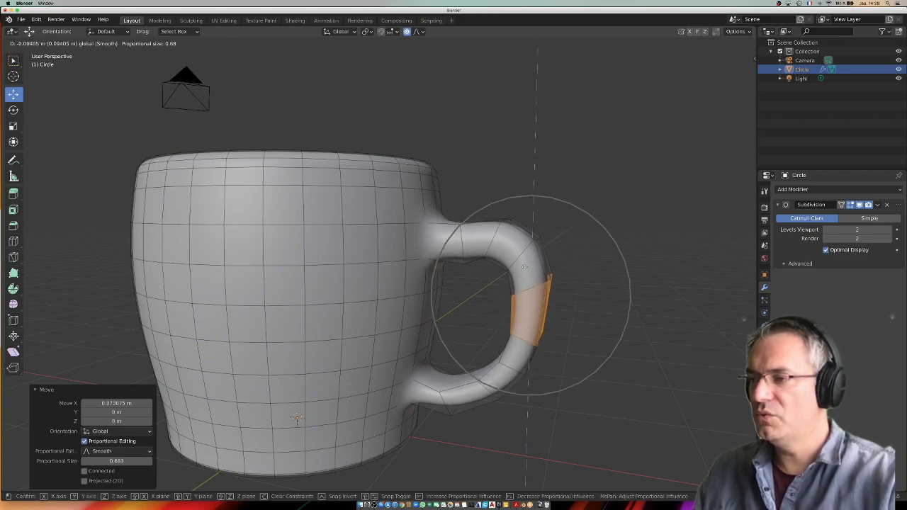
click(524, 276)
Select the underside of the handle's upper arm and raise it about 0.083 m along Z with proportional editing
middle_drag(524, 277, 496, 277)
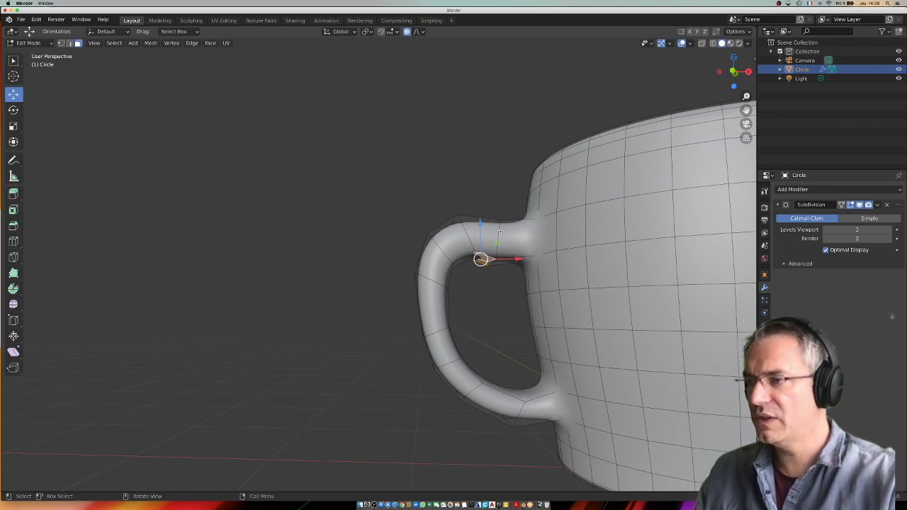
drag(480, 222, 480, 211)
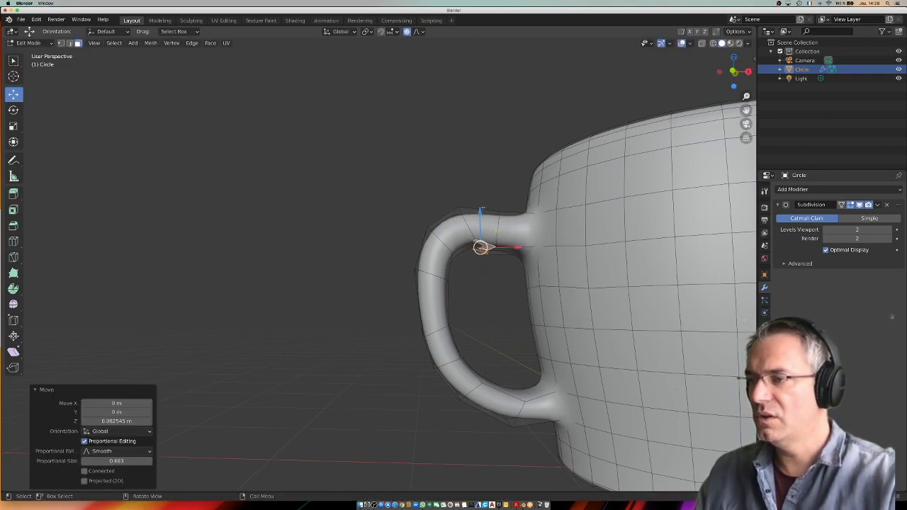
middle_drag(485, 225, 337, 332)
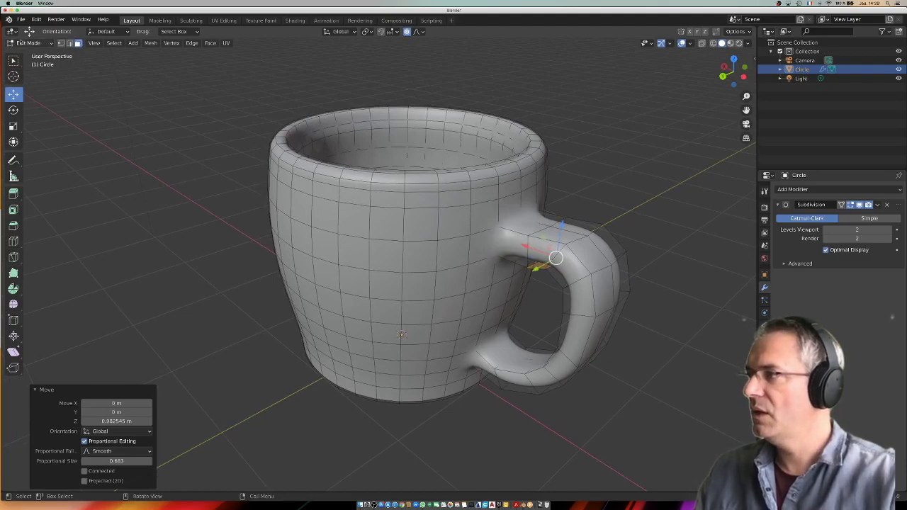
Return the finished mug to Object Mode
click(28, 43)
click(35, 55)
middle_drag(336, 322, 378, 315)
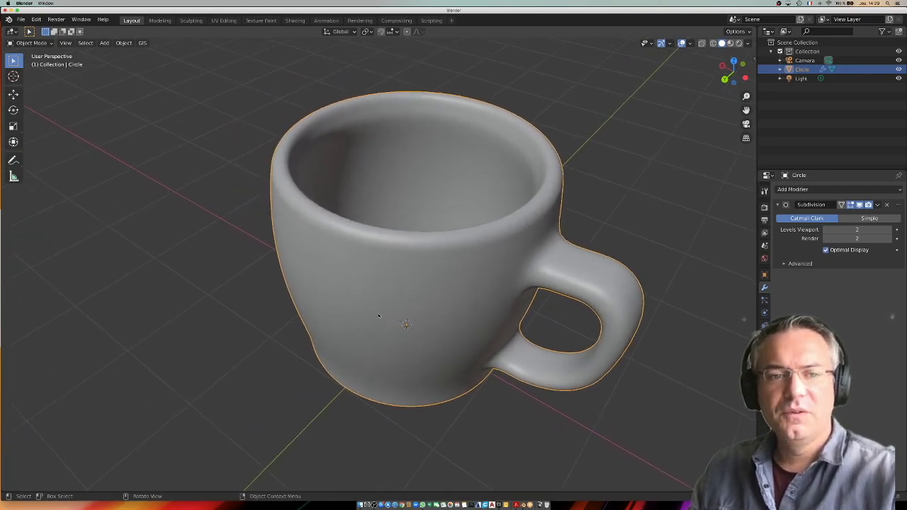